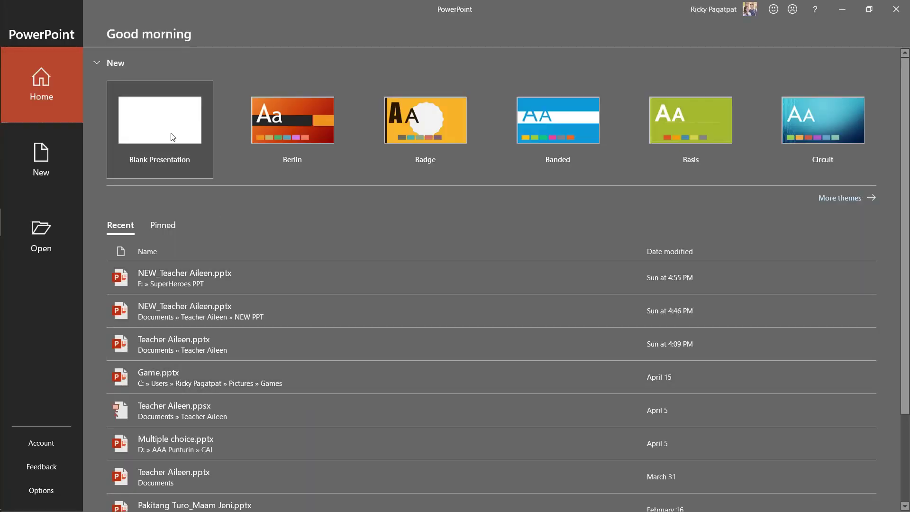
# Create a blank presentation and duplicate slide 1 twice to make three slides
pyautogui.click(172, 133)
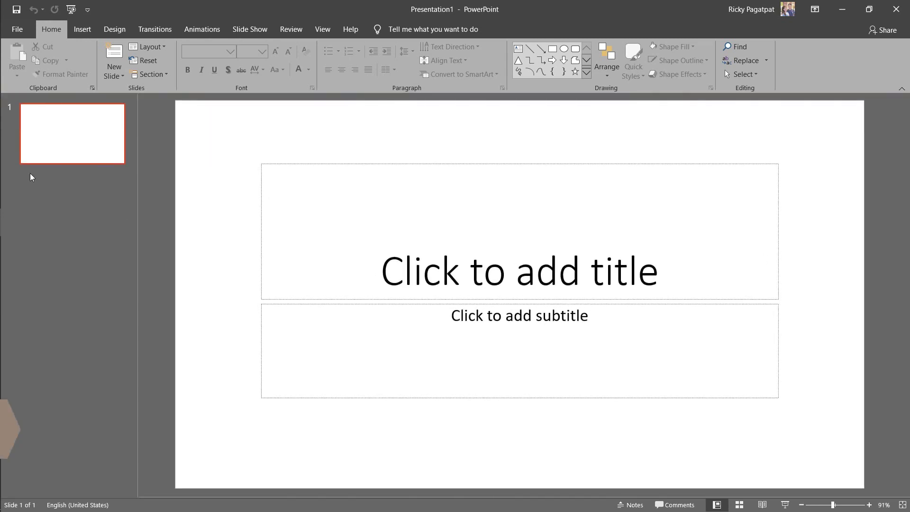
pyautogui.click(78, 138)
pyautogui.hotkey('ctrl', 'd')
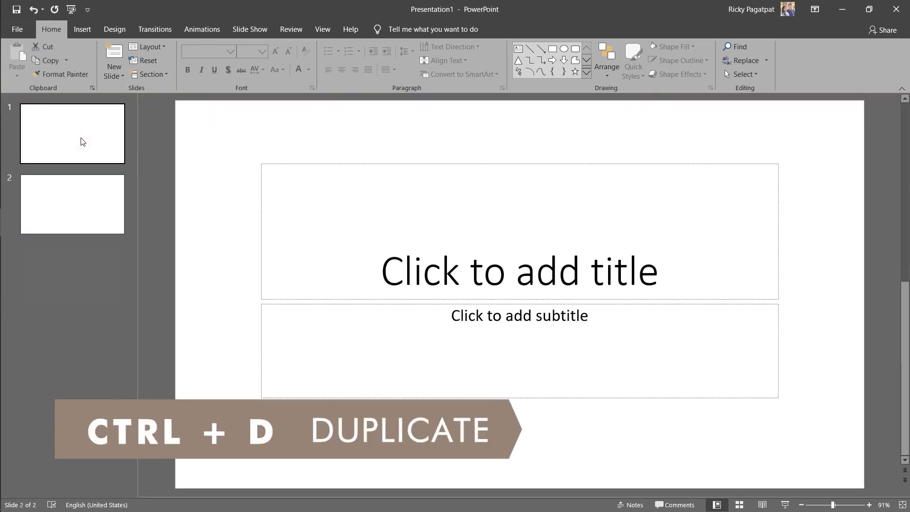
pyautogui.hotkey('ctrl', 'd')
# Title slide 1 'What is the third planet in our Solar System?'
pyautogui.click(81, 139)
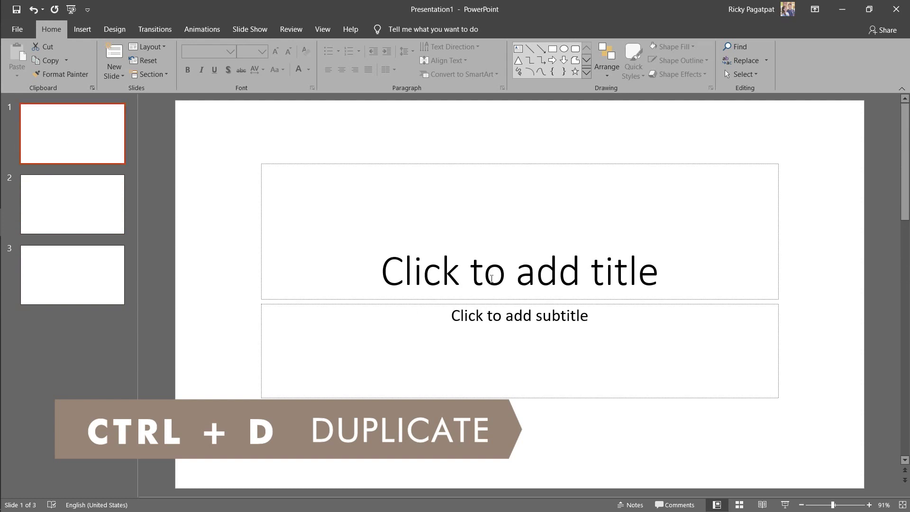
pyautogui.click(491, 278)
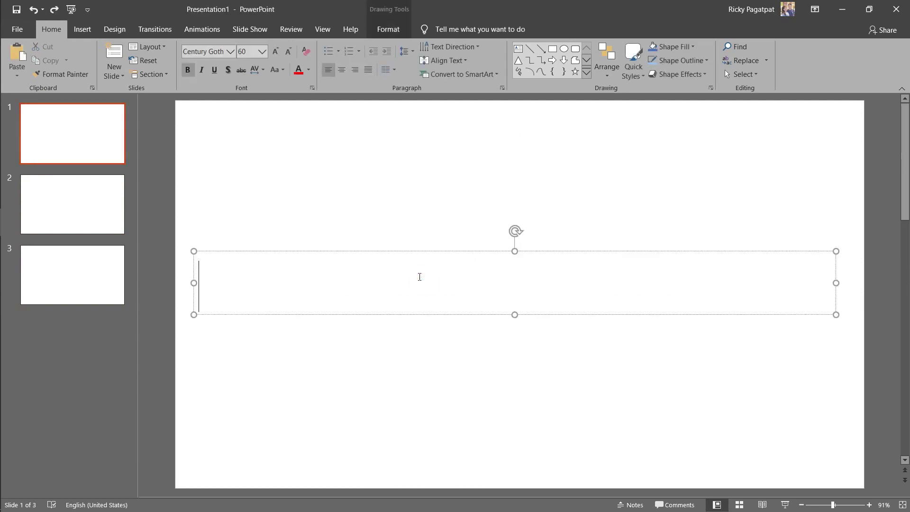
pyautogui.write('What is th')
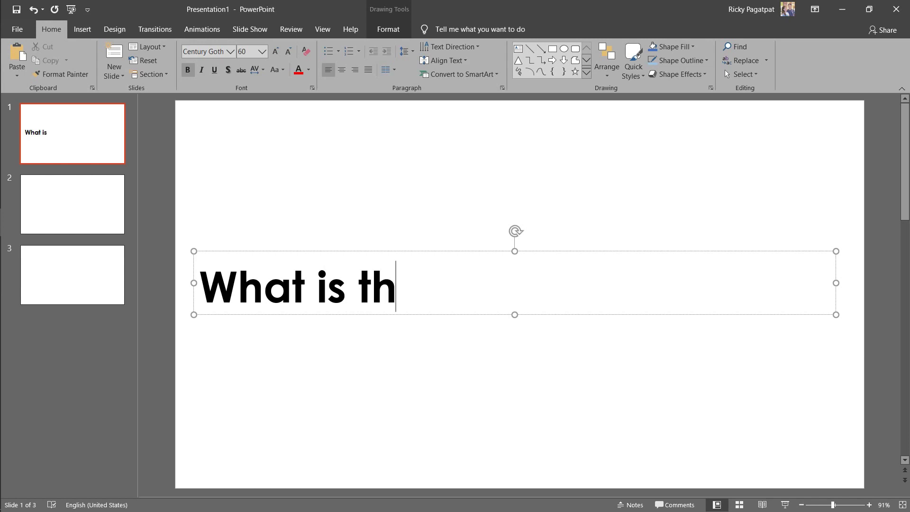
pyautogui.write('e third pla')
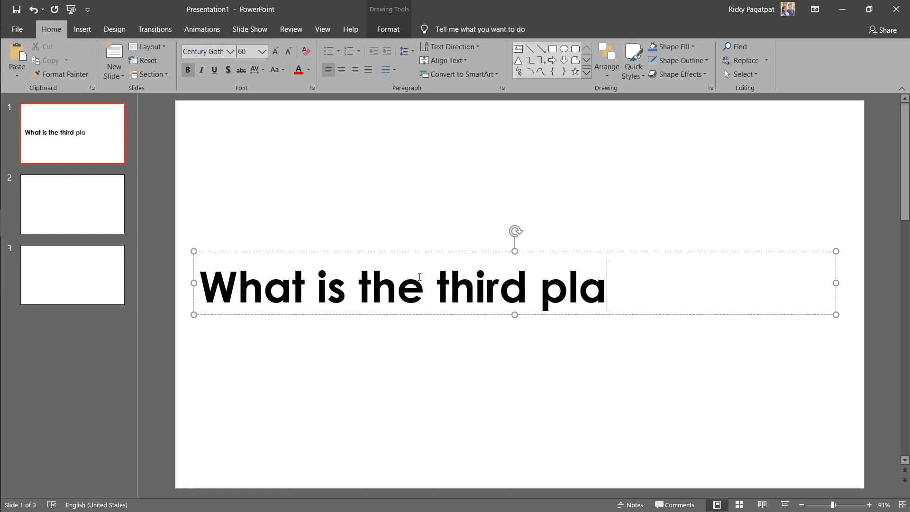
pyautogui.write('net in our')
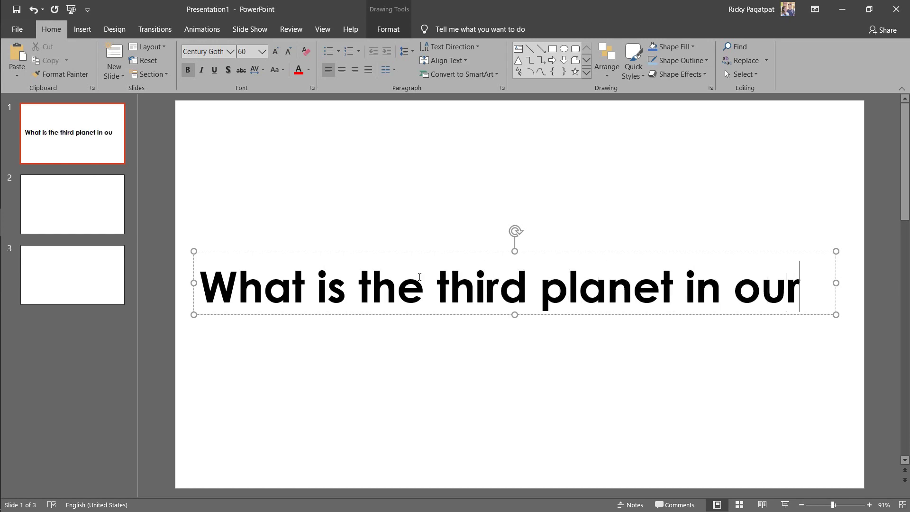
pyautogui.write(' Solar S')
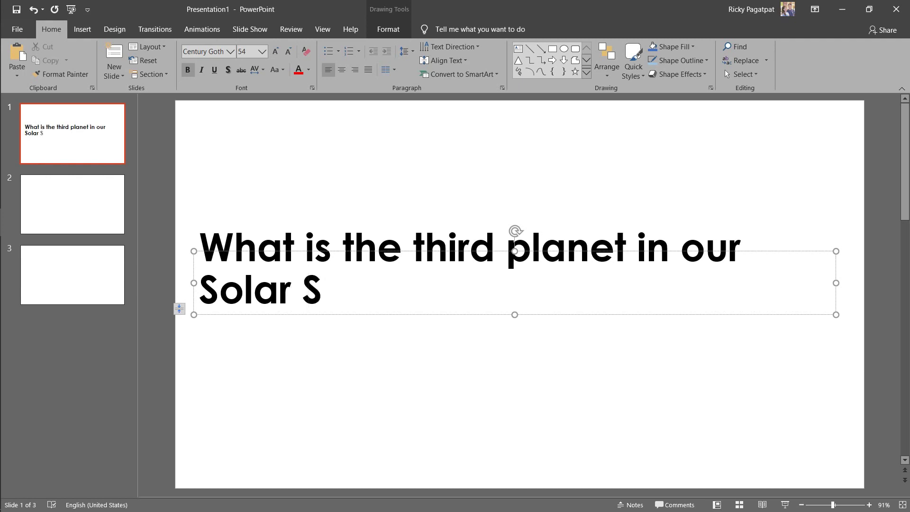
pyautogui.write('ystem?')
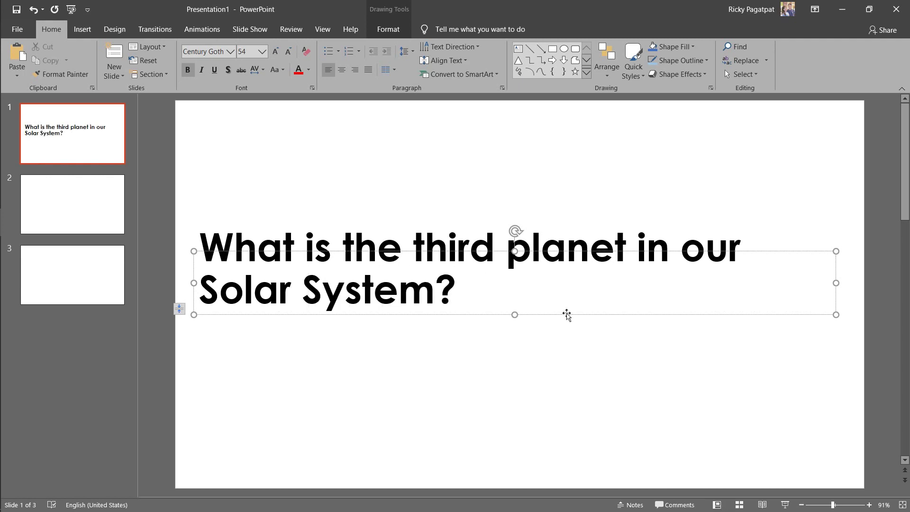
pyautogui.click(566, 315)
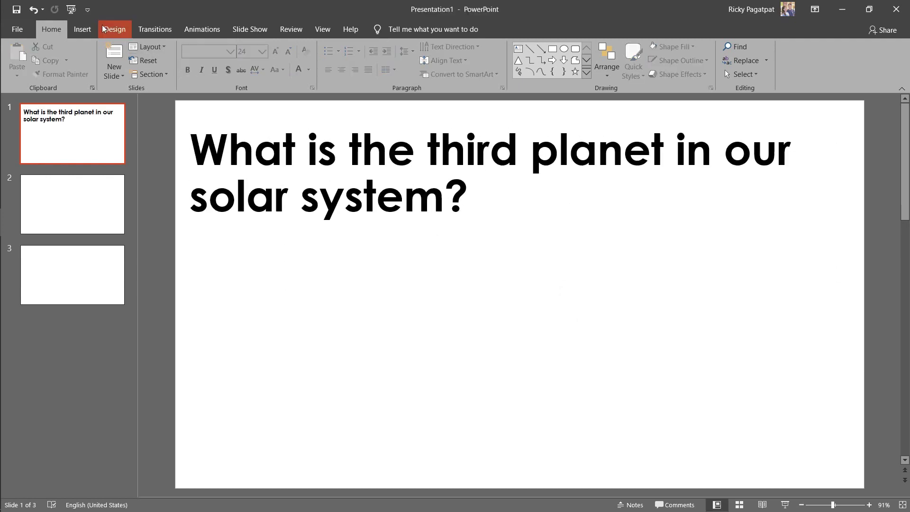
# Draw a blue rectangle below the question and label it 'Mars'
pyautogui.click(90, 31)
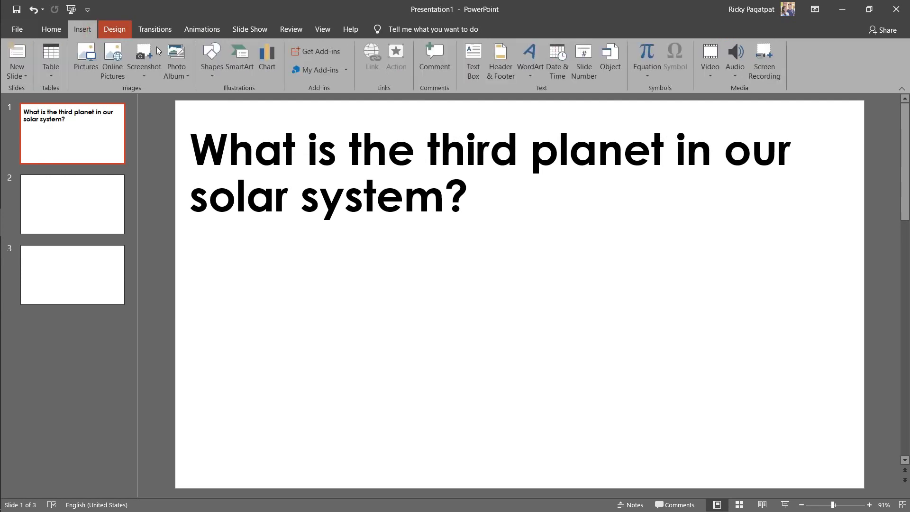
pyautogui.click(213, 75)
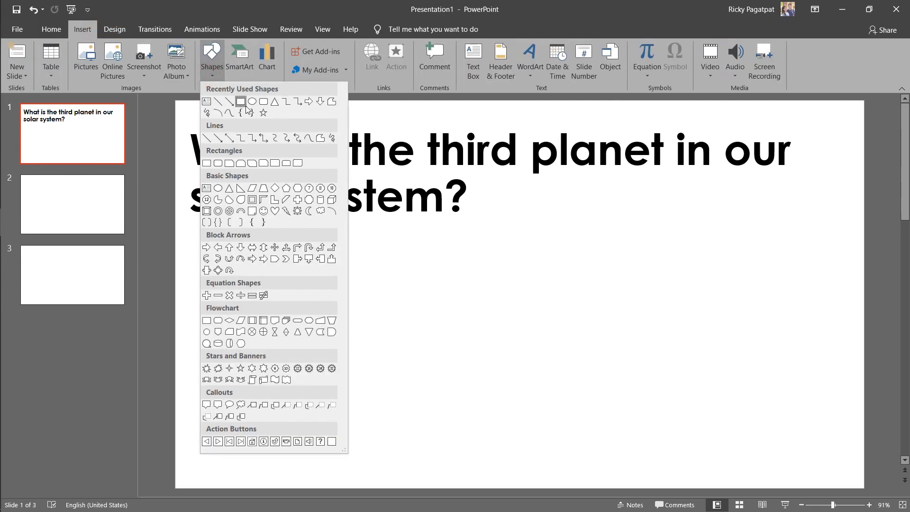
pyautogui.click(241, 101)
pyautogui.moveTo(244, 274); pyautogui.dragTo(372, 325)
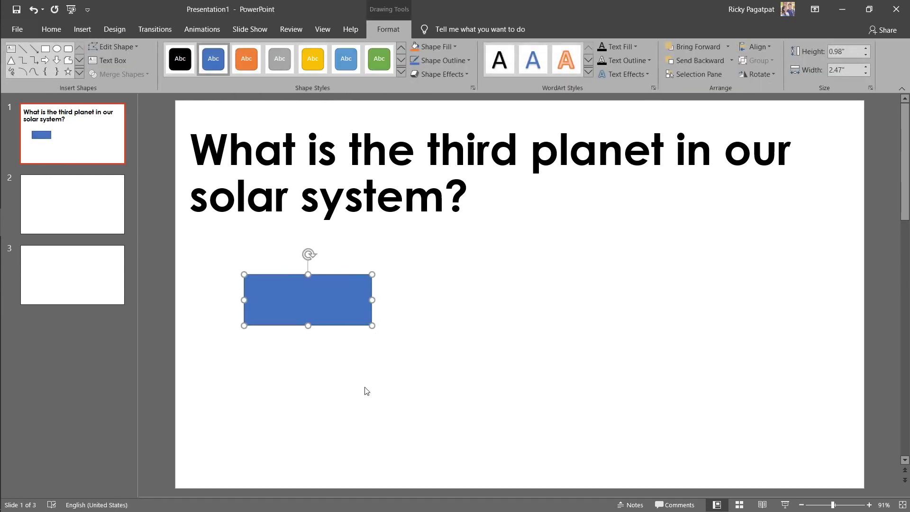
pyautogui.rightClick(317, 303)
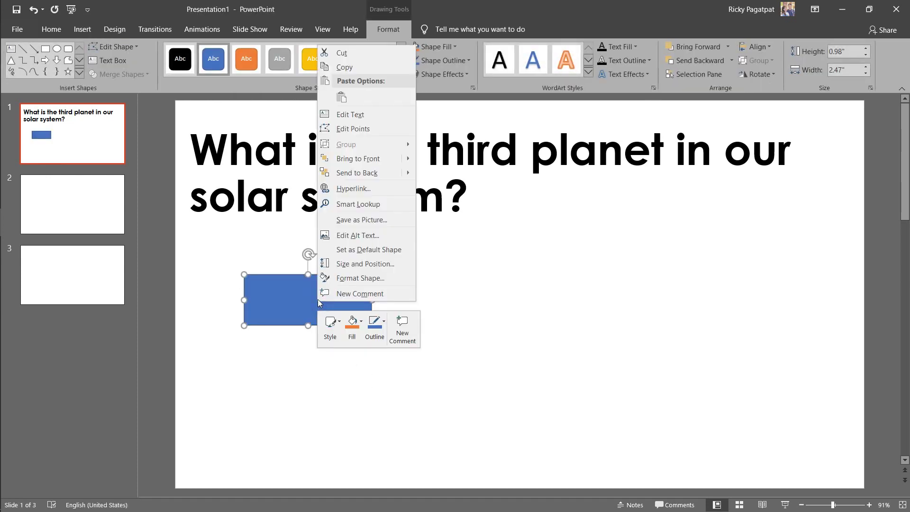
pyautogui.click(365, 114)
pyautogui.write('Mars')
# Format the Mars text as Century Gothic, bold, size 40
pyautogui.hotkey('ctrl', 'a')
pyautogui.click(52, 29)
pyautogui.click(214, 52)
pyautogui.write('Cen')
pyautogui.press('Return')
pyautogui.click(188, 70)
pyautogui.click(263, 51)
pyautogui.click(246, 223)
# Duplicate the Mars box twice and relabel the copies 'Earth' and 'Venus'
pyautogui.click(354, 281)
pyautogui.hotkey('ctrl', 'd')
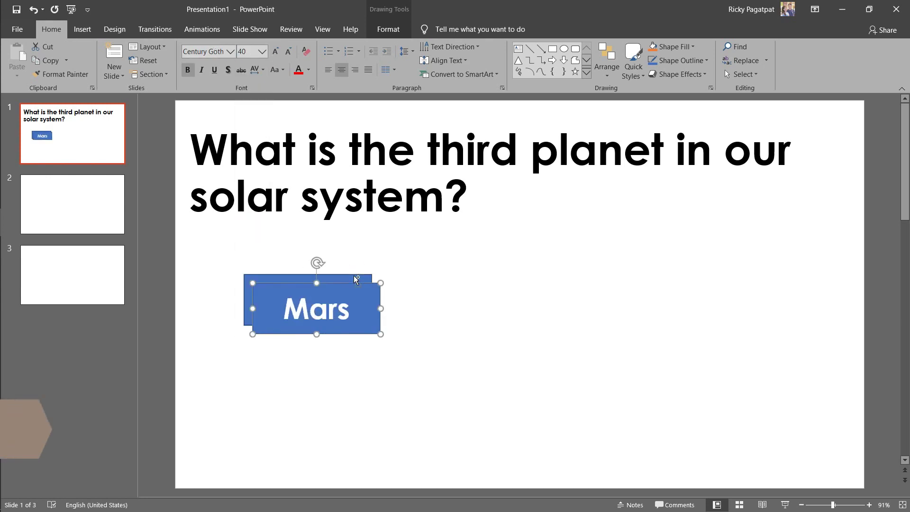
pyautogui.moveTo(362, 281); pyautogui.dragTo(503, 273)
pyautogui.hotkey('ctrl', 'd')
pyautogui.click(471, 278)
pyautogui.doubleClick(510, 311)
pyautogui.write('Earth')
pyautogui.doubleClick(673, 311)
pyautogui.write('Venus')
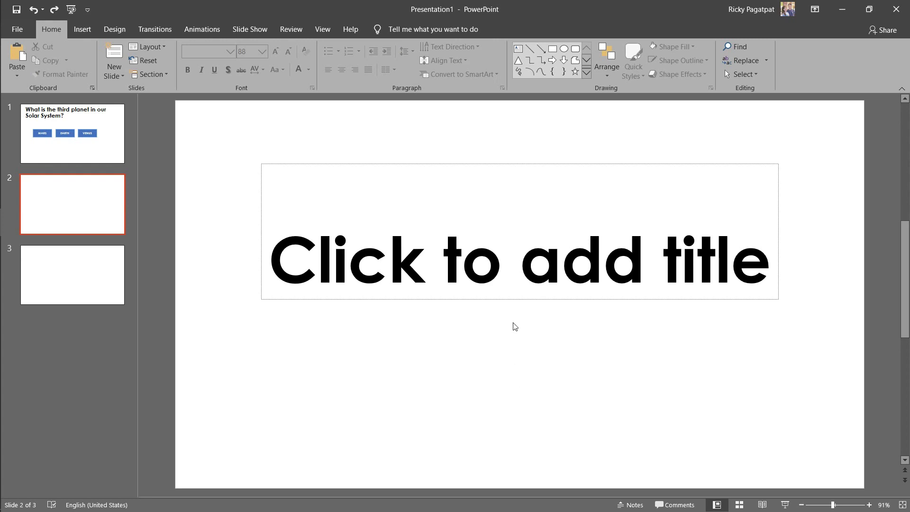
# Type 'TRY AGAIN!' as slide 2's title and 'GOOD JOB!' as slide 3's title
pyautogui.click(502, 266)
pyautogui.write('TRY AG')
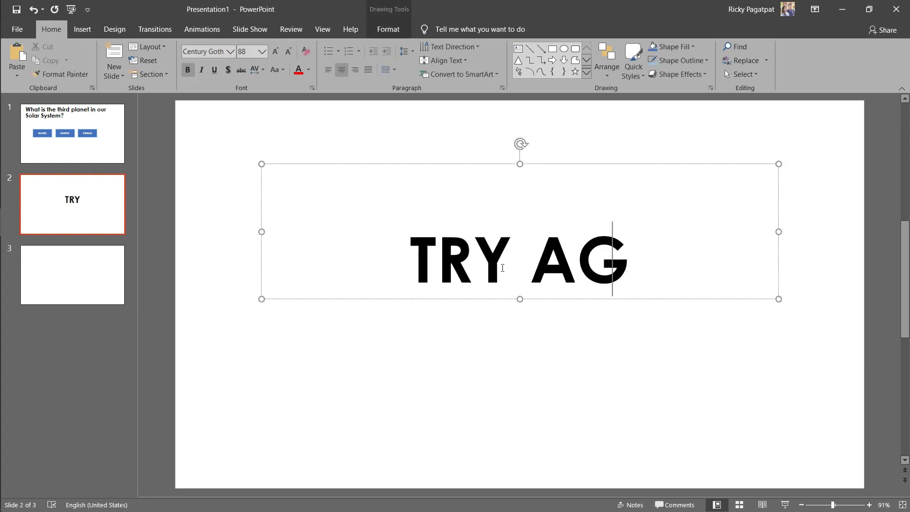
pyautogui.write('AIN!')
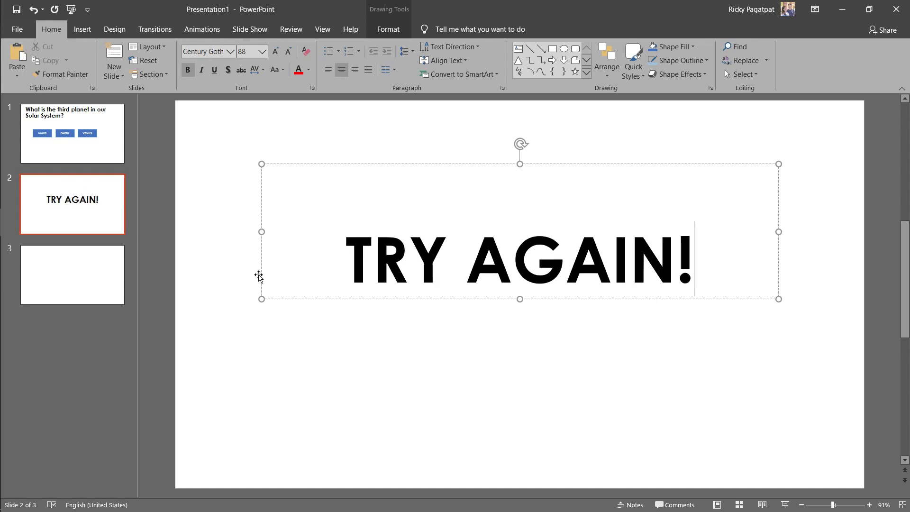
pyautogui.click(97, 277)
pyautogui.click(487, 266)
pyautogui.write('GOOD JOB')
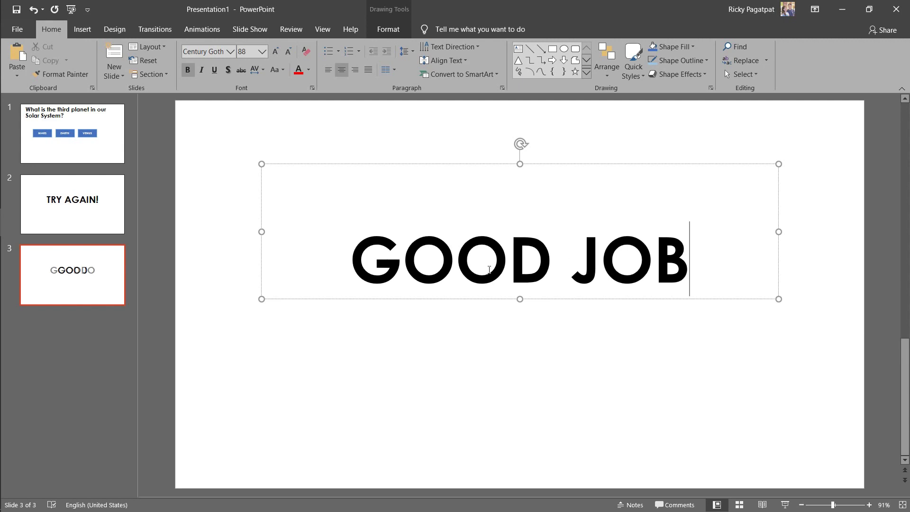
pyautogui.write('!')
pyautogui.click(502, 401)
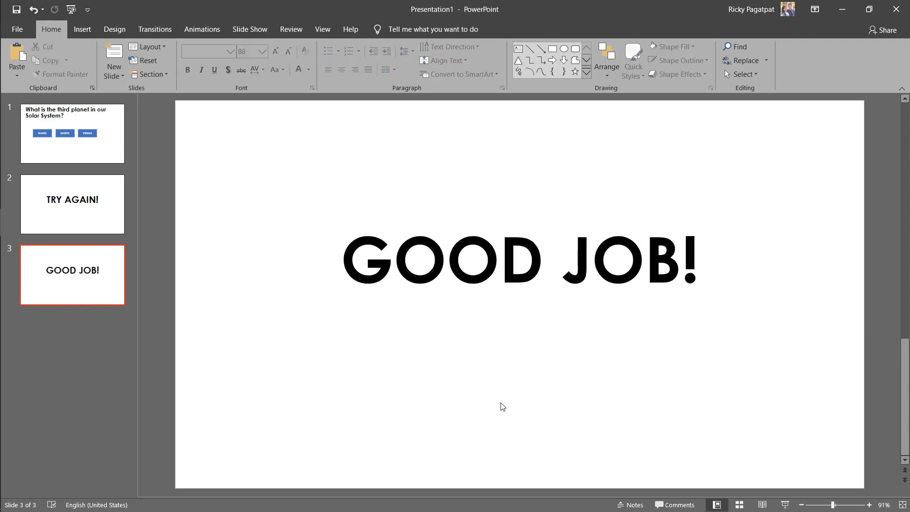
pyautogui.scroll(1, 785, 399)
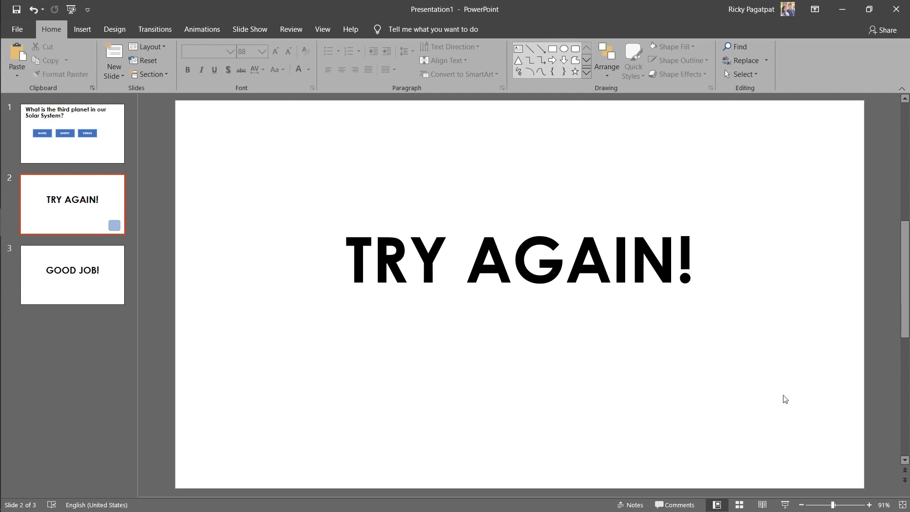
# Draw a small rounded rectangle button at the bottom-right of the TRY AGAIN! slide
pyautogui.click(83, 29)
pyautogui.click(211, 59)
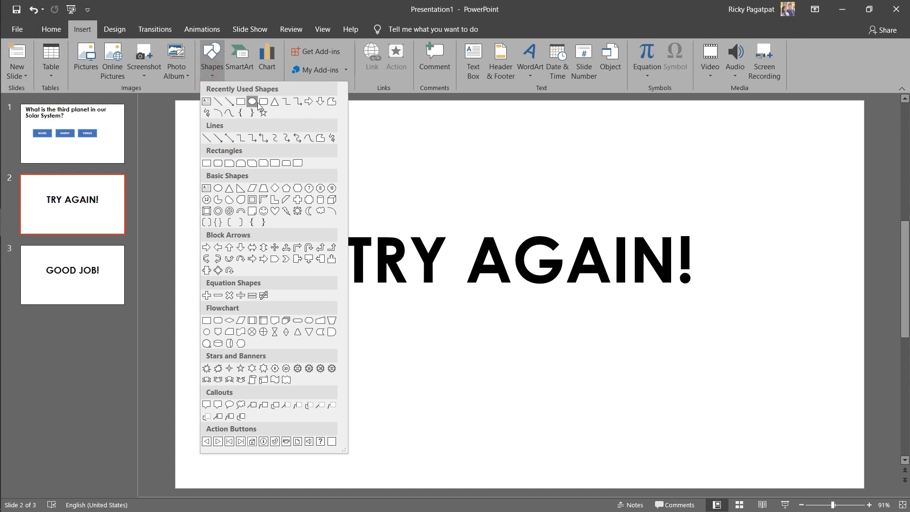
pyautogui.click(264, 103)
pyautogui.moveTo(771, 399); pyautogui.dragTo(827, 451)
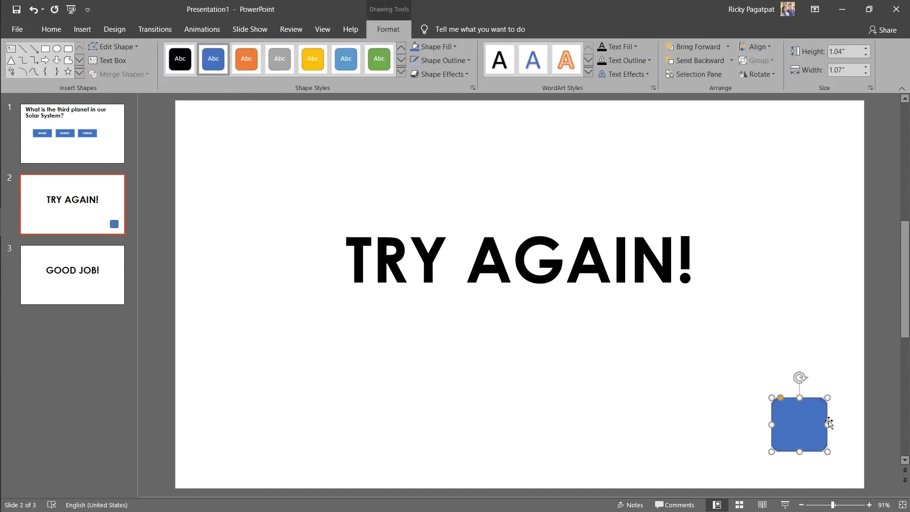
# Add the label 'GO BACK' to the new button
pyautogui.rightClick(798, 417)
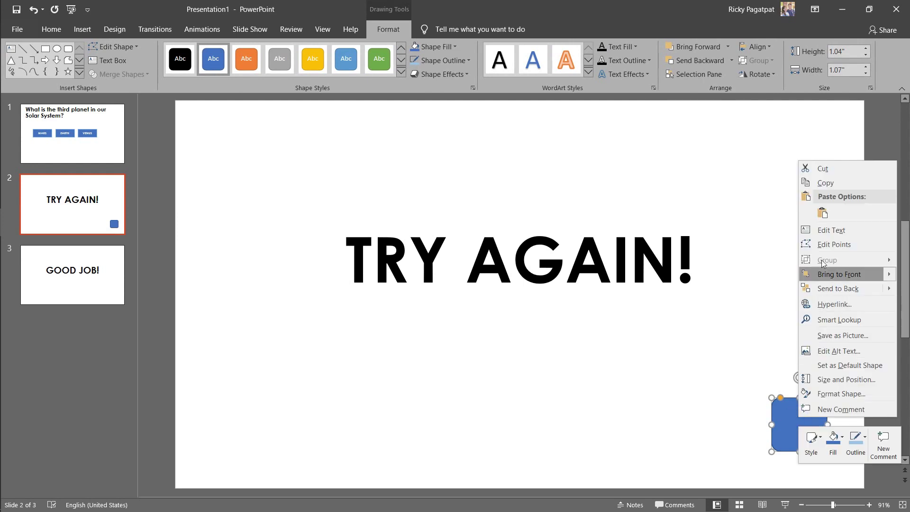
pyautogui.click(825, 233)
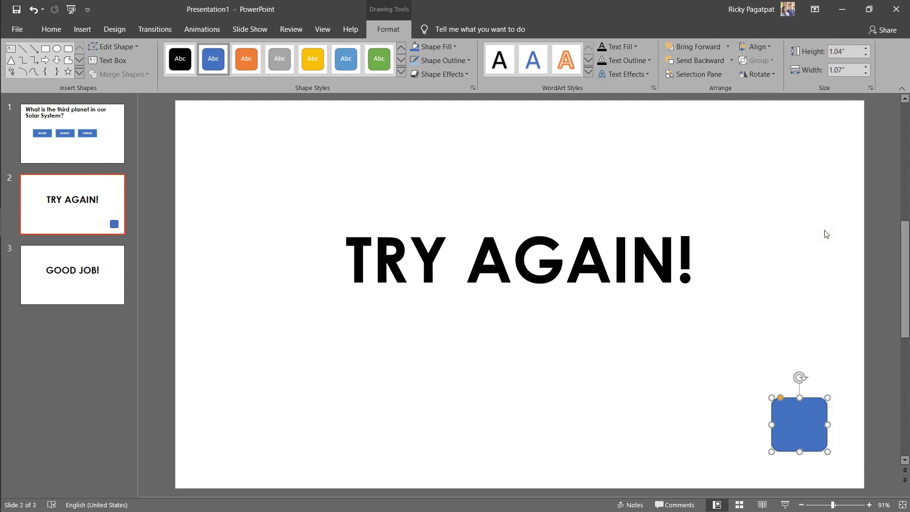
pyautogui.write('GO BACK')
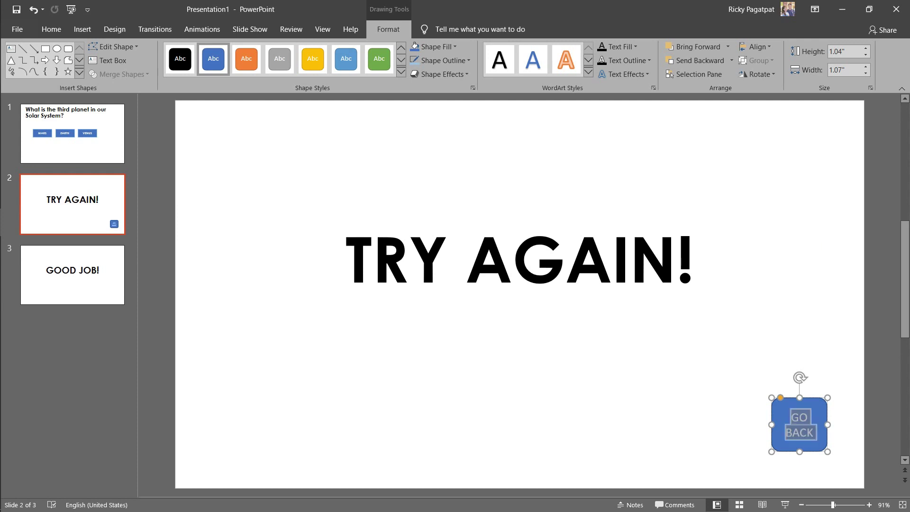
pyautogui.click(744, 341)
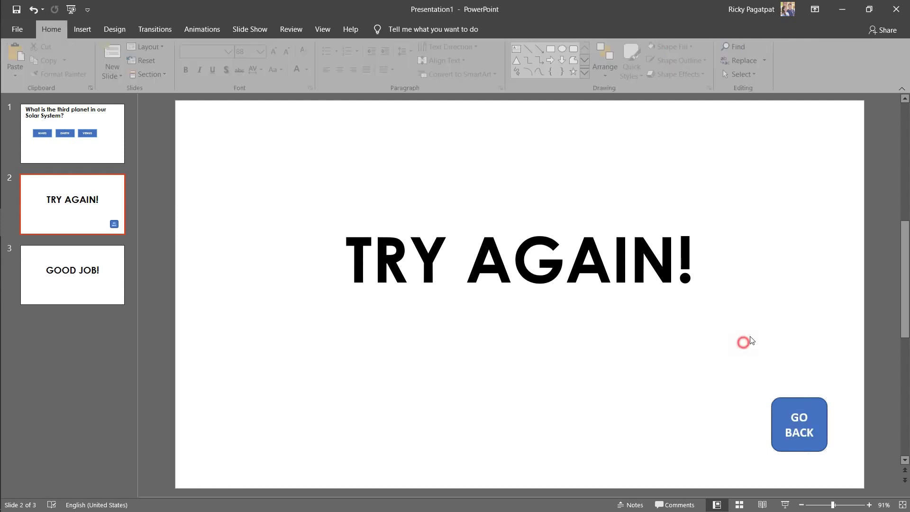
pyautogui.click(799, 402)
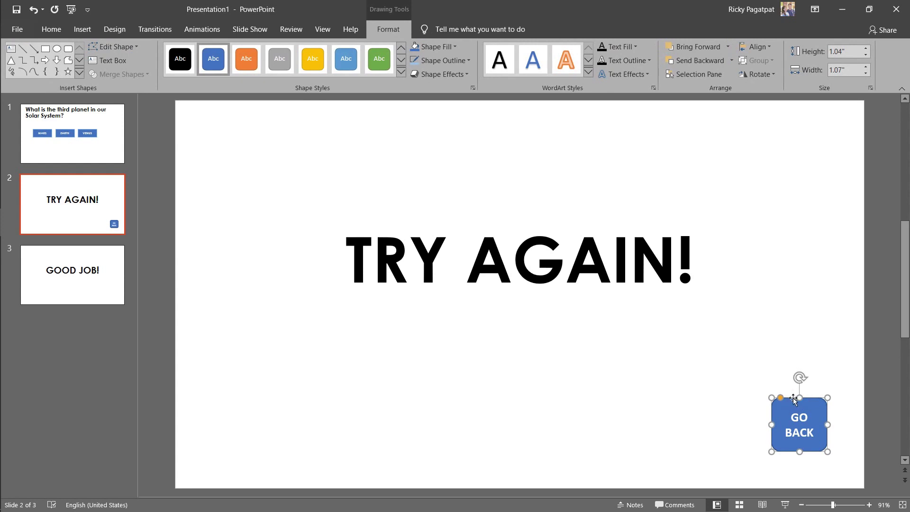
pyautogui.rightClick(793, 398)
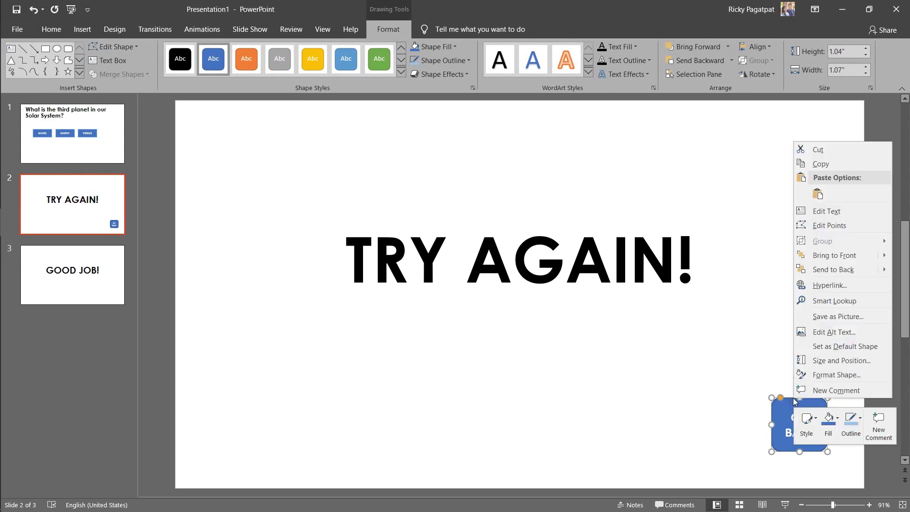
# Hyperlink the GO BACK button to slide 1 in this document
pyautogui.click(834, 286)
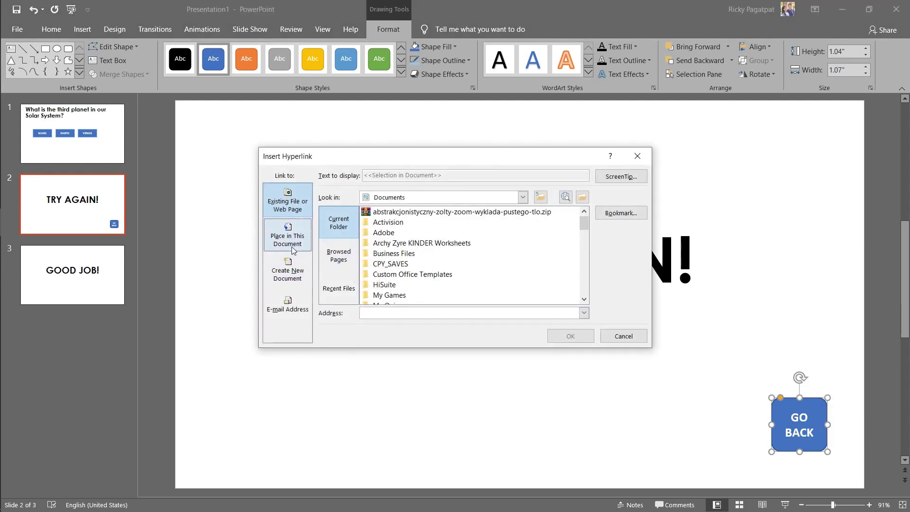
pyautogui.click(292, 247)
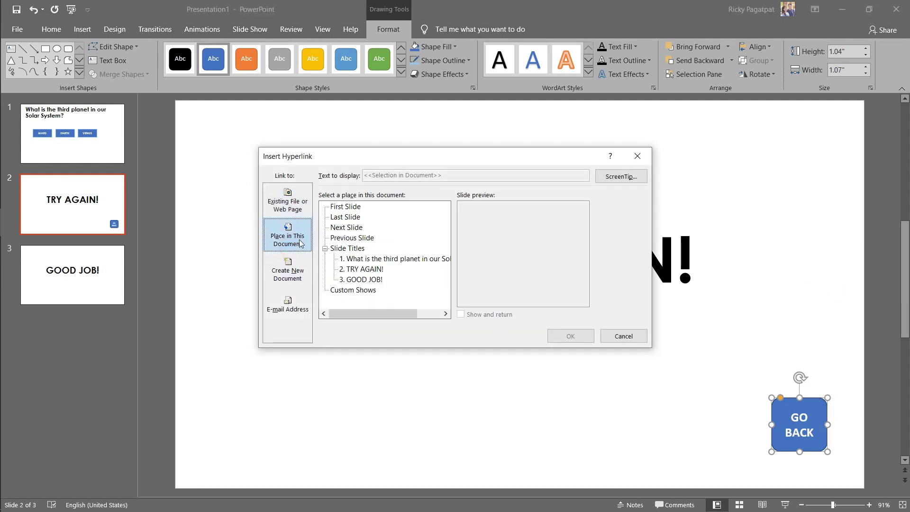
pyautogui.click(353, 258)
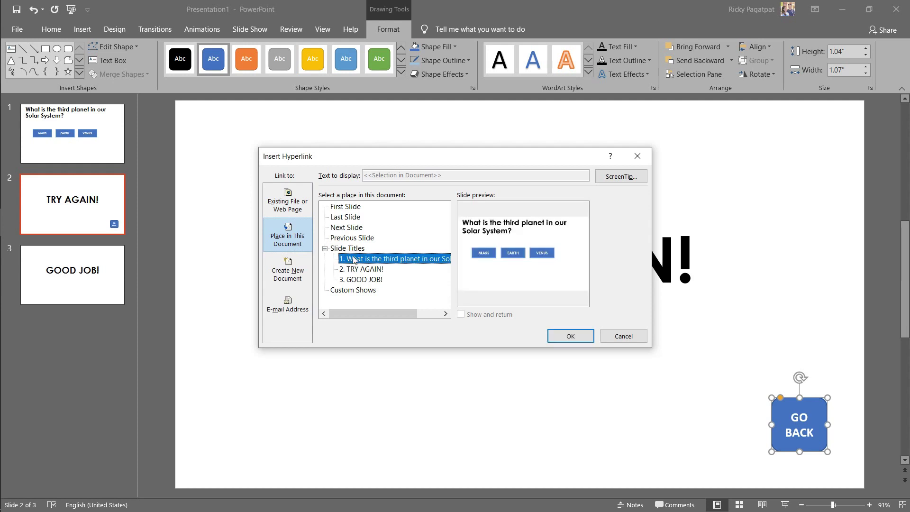
pyautogui.click(583, 337)
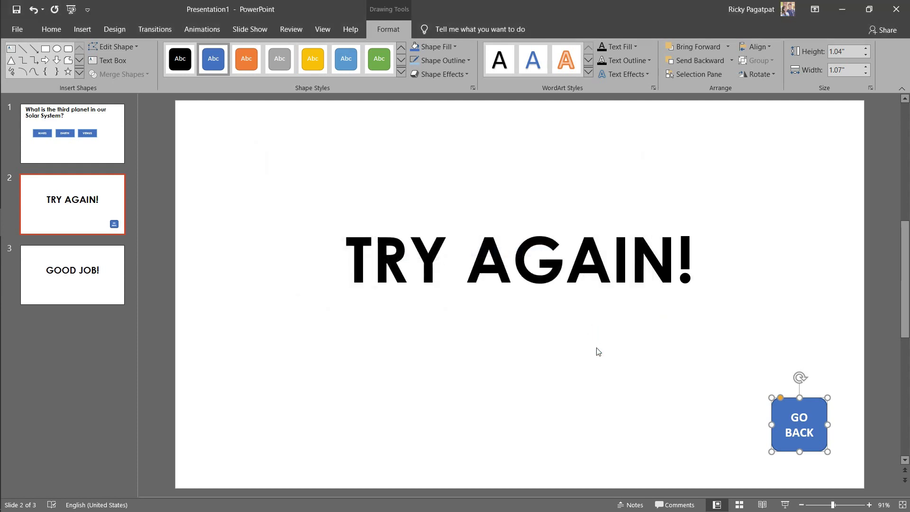
# Select the GO BACK button to copy it and go to the GOOD JOB! slide
pyautogui.click(702, 437)
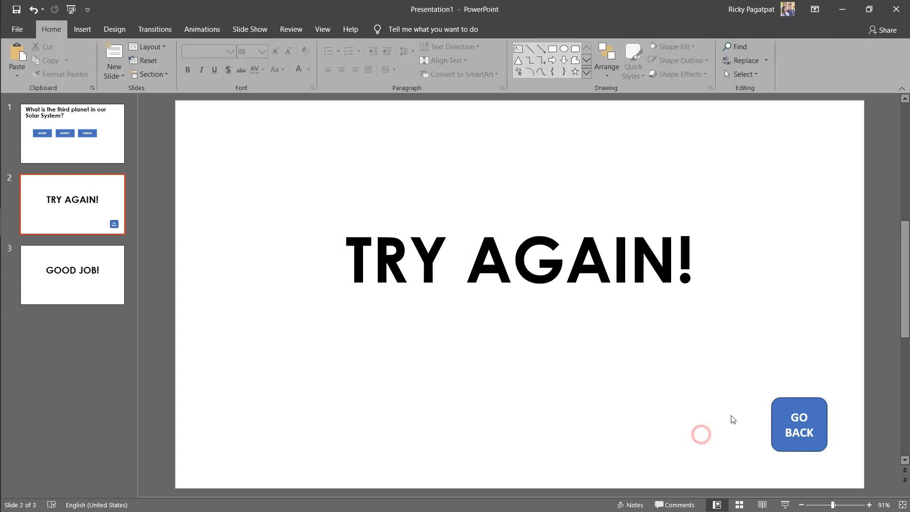
pyautogui.click(789, 396)
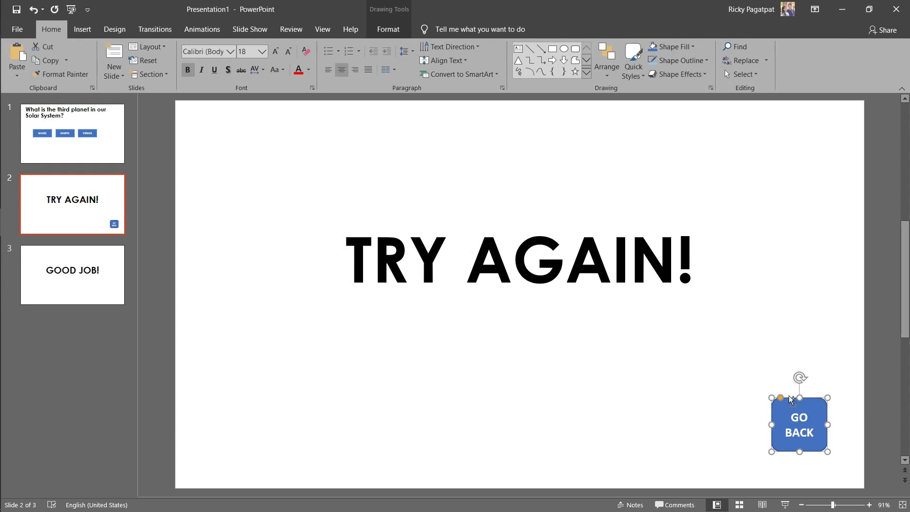
pyautogui.click(79, 292)
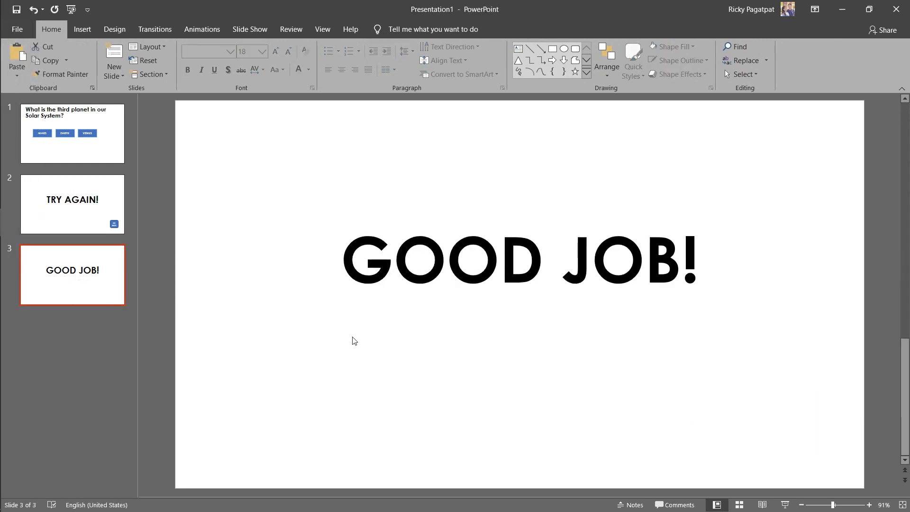
# Paste the button on GOOD JOB!, relink it to Next Slide, and relabel it 'NEXT'
pyautogui.hotkey('ctrl', 'v')
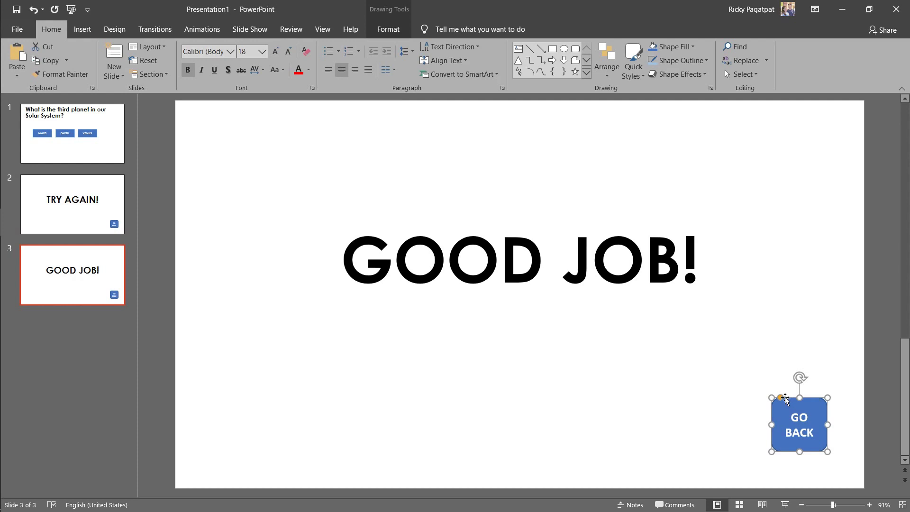
pyautogui.rightClick(784, 399)
pyautogui.click(825, 243)
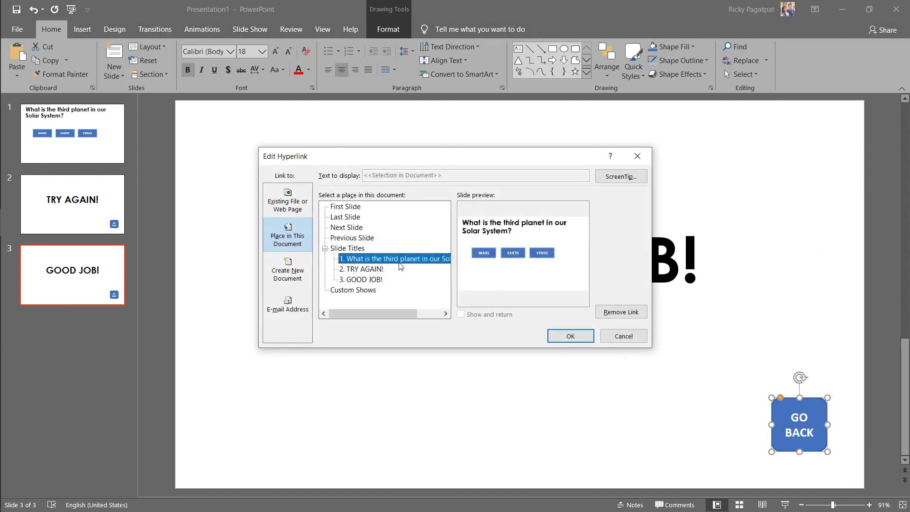
pyautogui.click(347, 227)
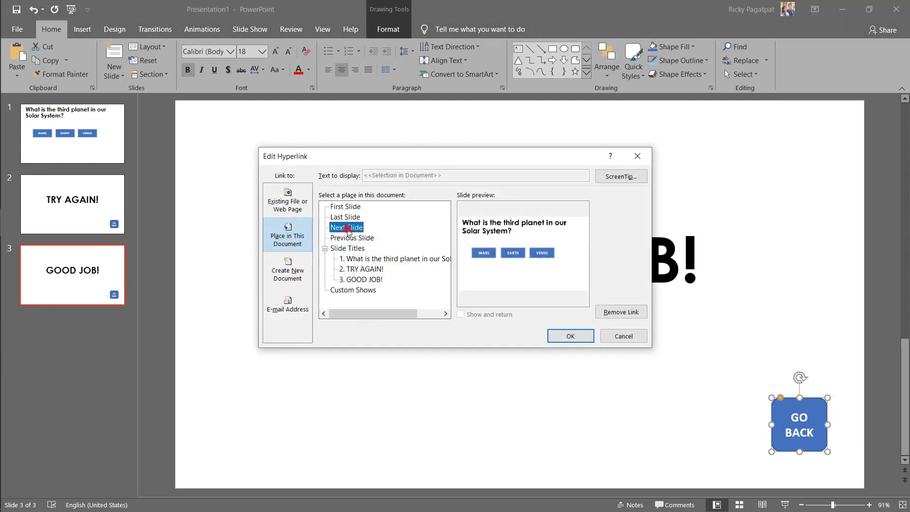
pyautogui.click(571, 336)
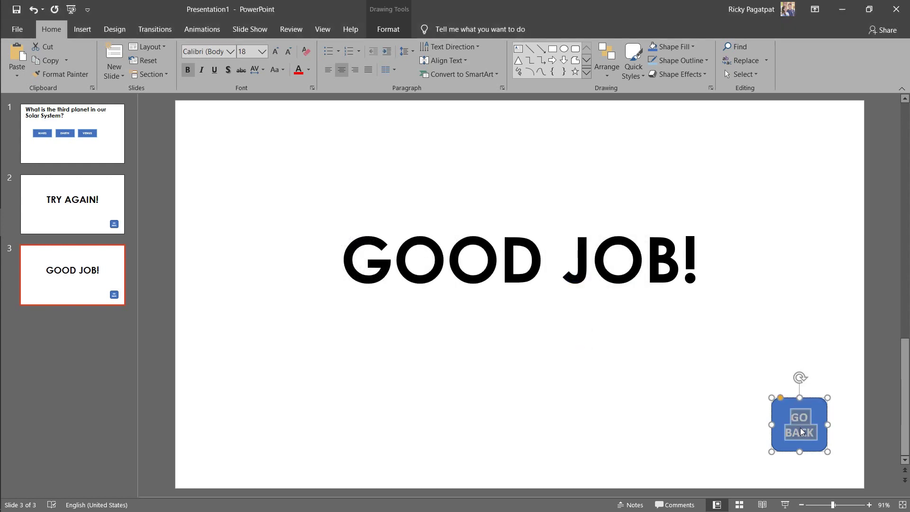
pyautogui.write('NEXT')
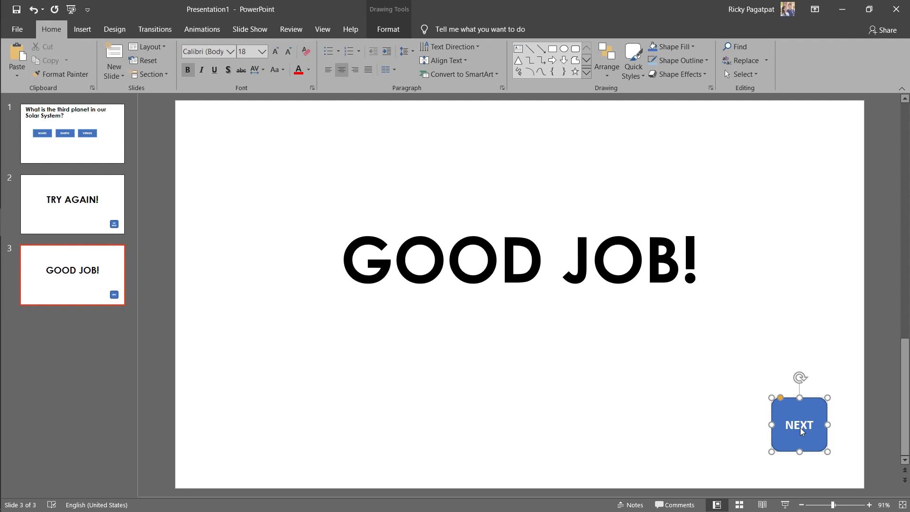
pyautogui.click(820, 361)
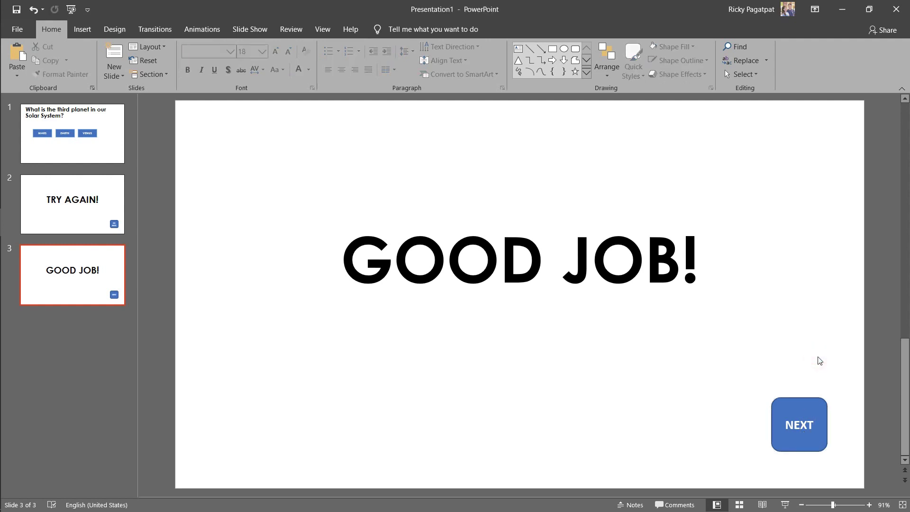
# Return to slide 1 with the MARS, EARTH and VENUS answer boxes
pyautogui.click(111, 144)
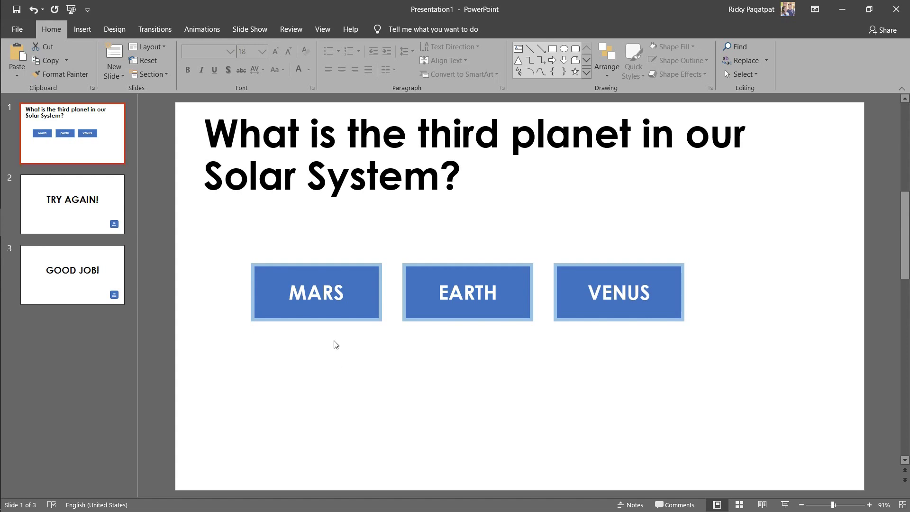
# Hyperlink the MARS answer to the TRY AGAIN! slide
pyautogui.click(322, 266)
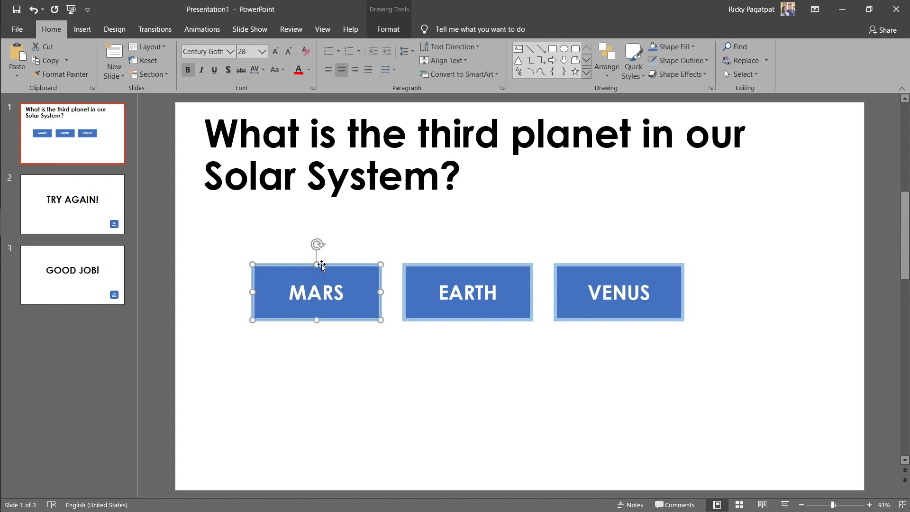
pyautogui.rightClick(322, 267)
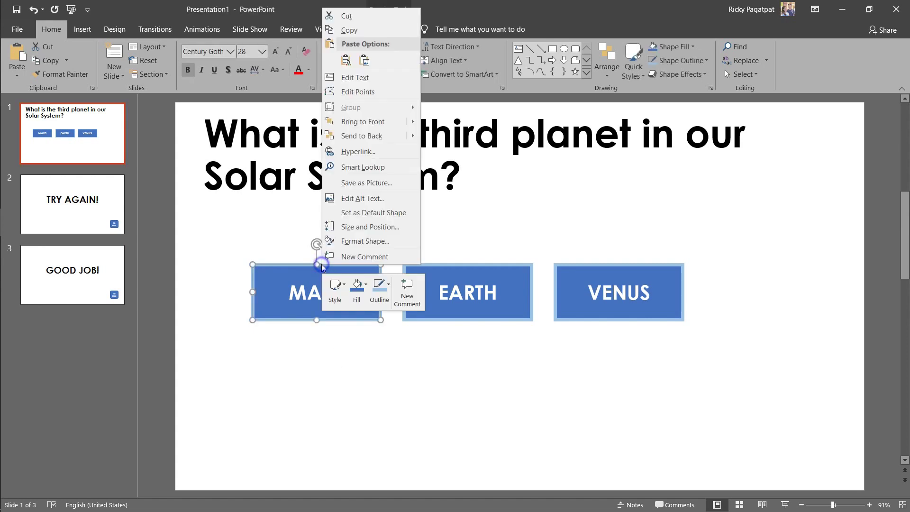
pyautogui.click(362, 151)
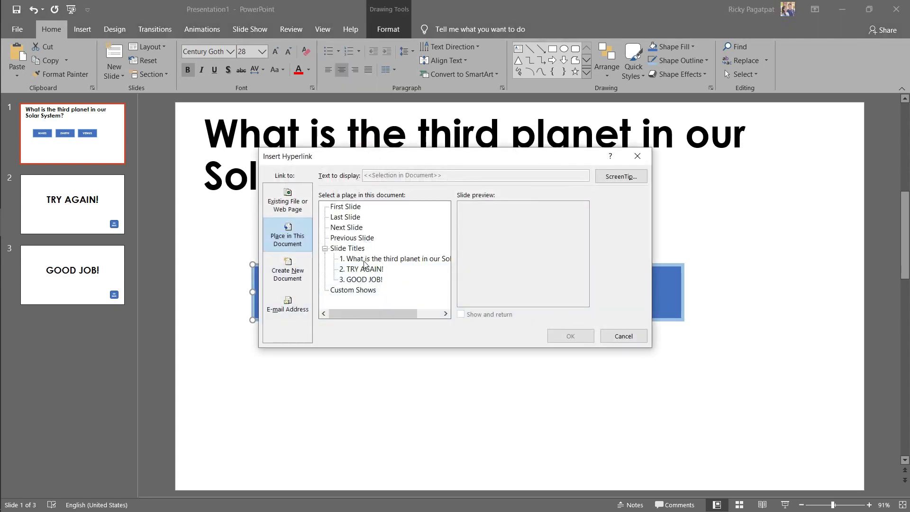
pyautogui.click(365, 269)
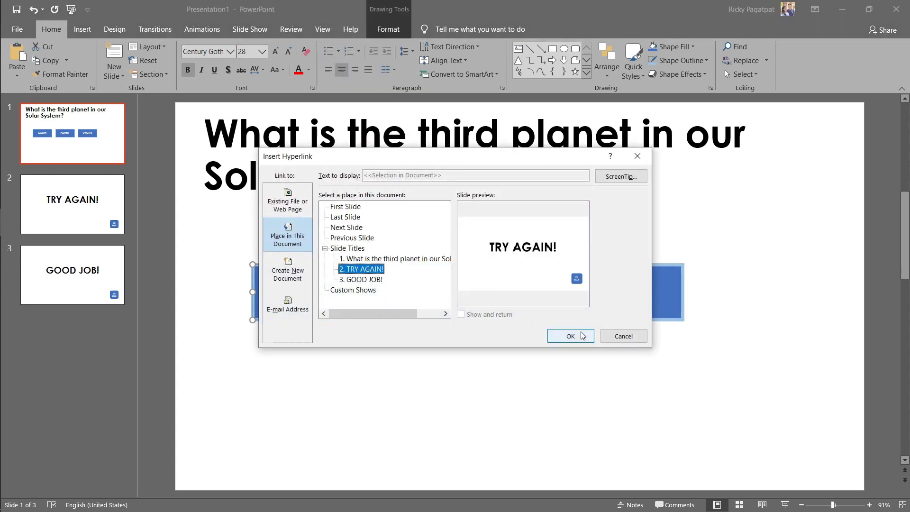
pyautogui.click(582, 331)
pyautogui.click(605, 264)
# Hyperlink the VENUS answer to the TRY AGAIN! slide
pyautogui.rightClick(603, 266)
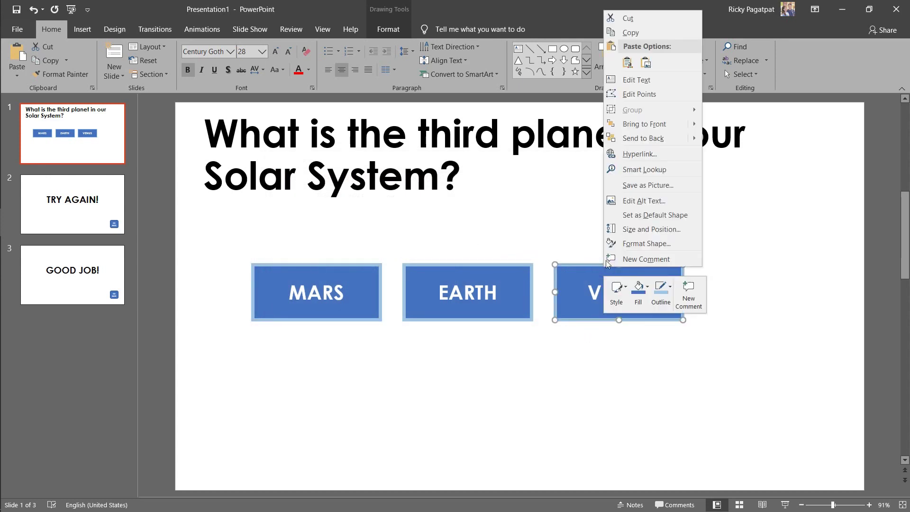
pyautogui.click(609, 170)
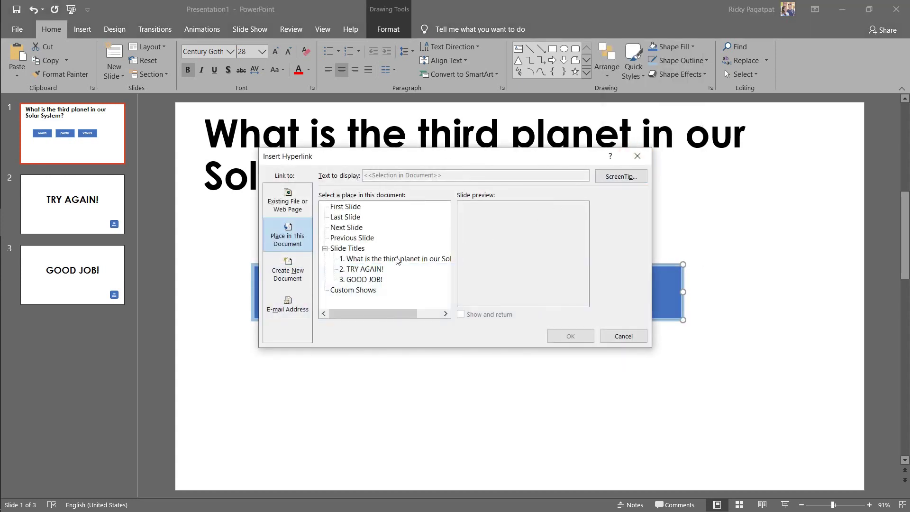
pyautogui.click(381, 269)
pyautogui.click(571, 335)
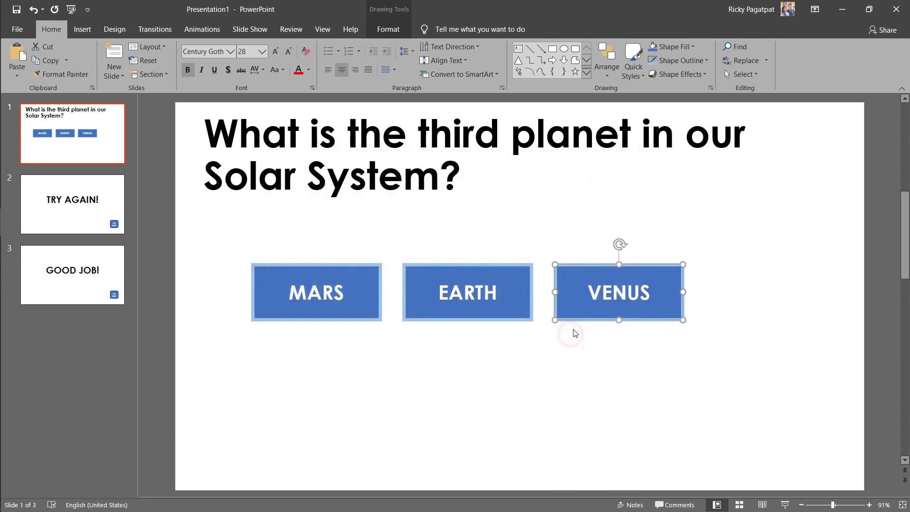
pyautogui.click(571, 381)
pyautogui.press('Tab')
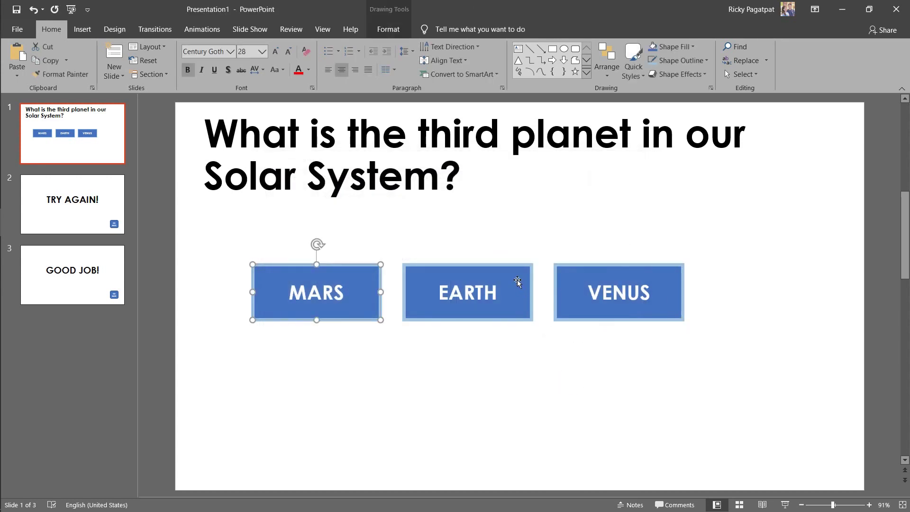
# Hyperlink the EARTH answer to the GOOD JOB! slide
pyautogui.click(513, 266)
pyautogui.rightClick(513, 264)
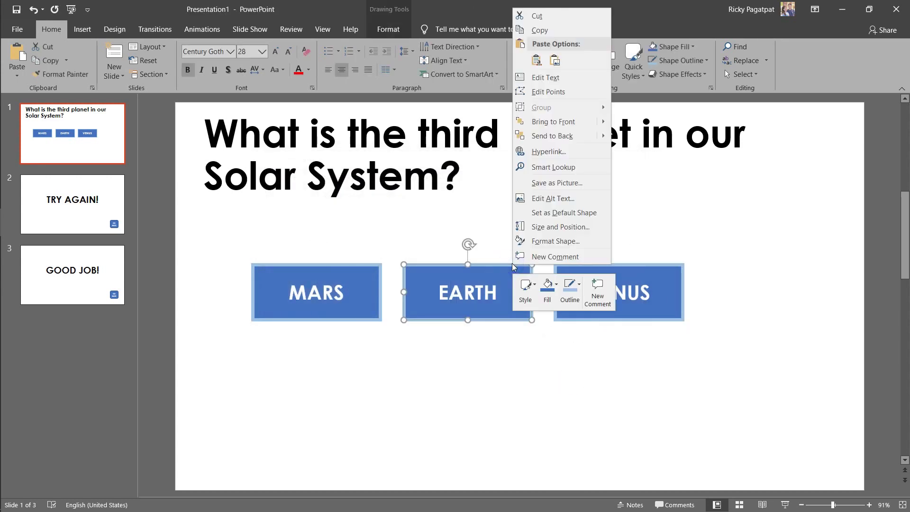
pyautogui.click(545, 152)
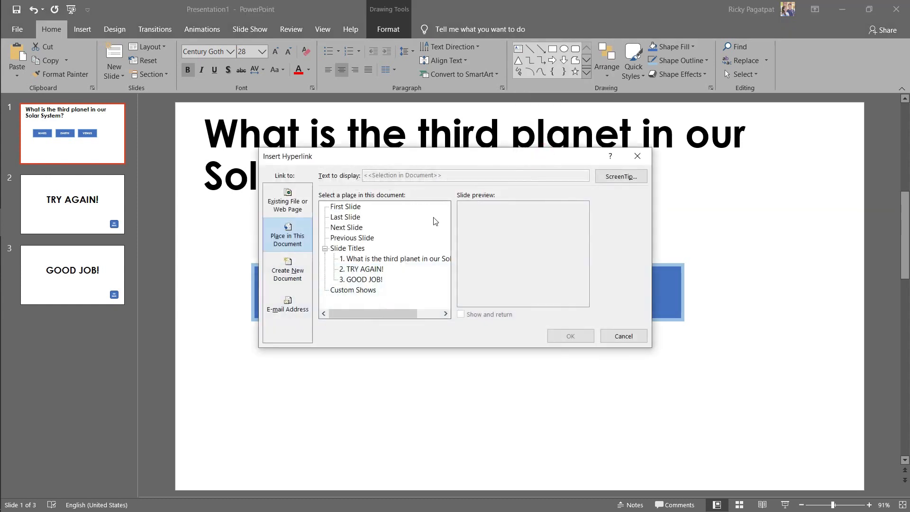
pyautogui.click(372, 281)
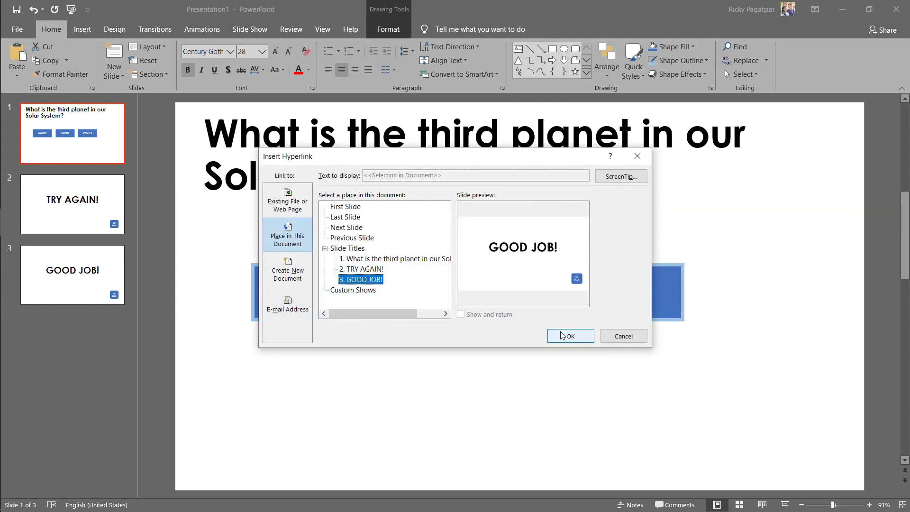
pyautogui.click(564, 336)
pyautogui.click(717, 177)
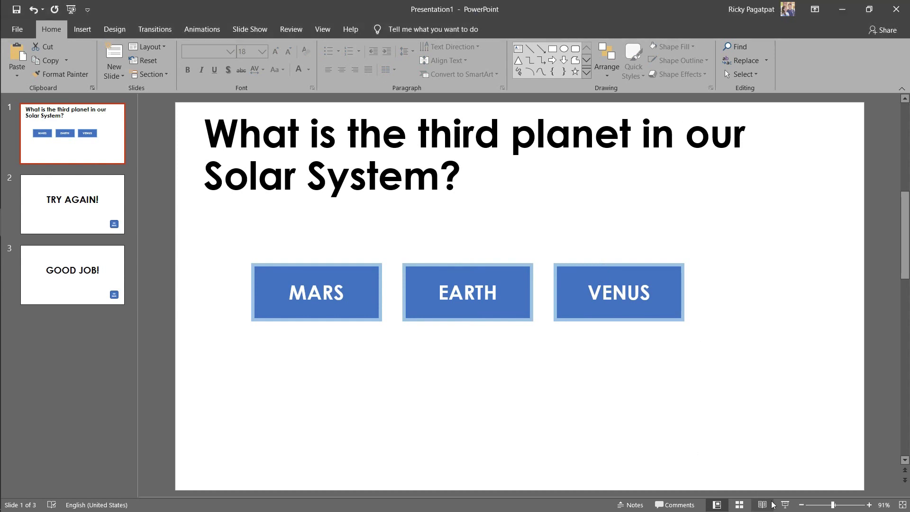
# Run the slide show, testing MARS and VENUS with GO BACK, then EARTH reaching GOOD JOB!
pyautogui.click(785, 505)
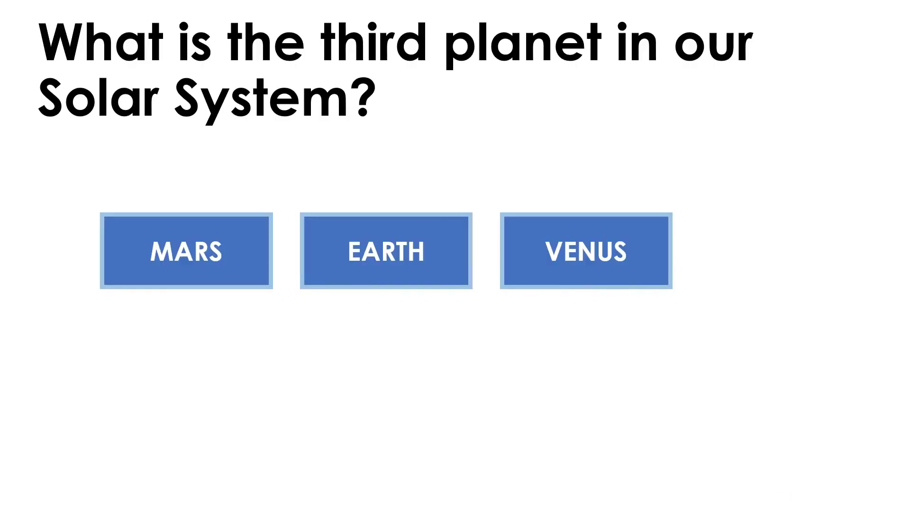
pyautogui.click(210, 252)
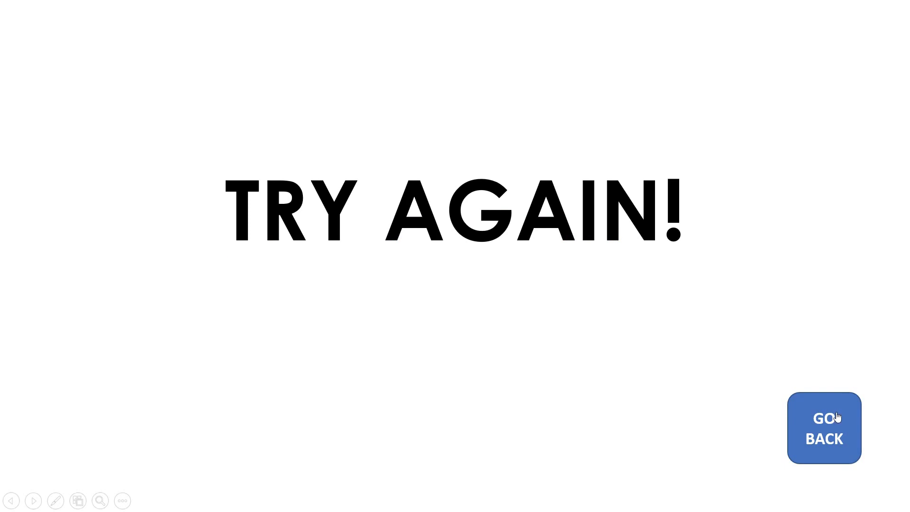
pyautogui.click(837, 417)
pyautogui.click(599, 254)
pyautogui.click(842, 422)
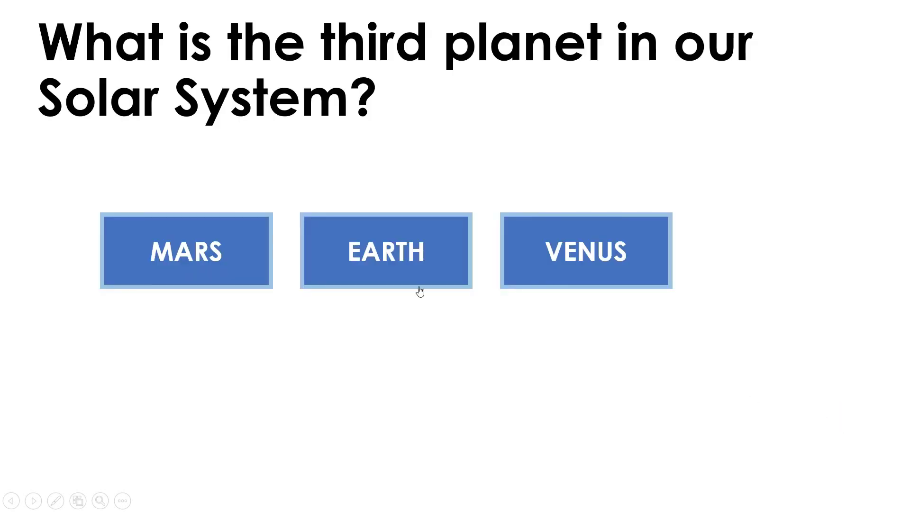
pyautogui.click(402, 259)
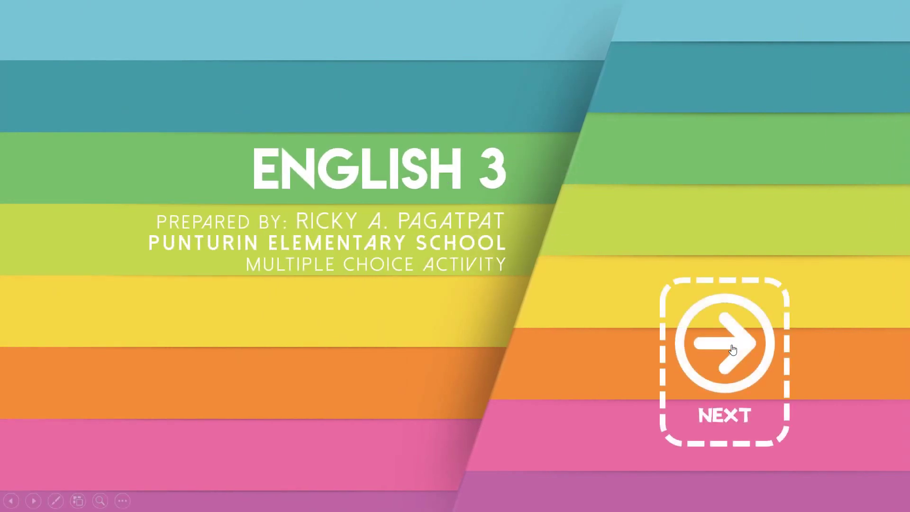
# In the sample grammar quiz, try two wrong answers, then pick the correct one and advance
pyautogui.click(732, 345)
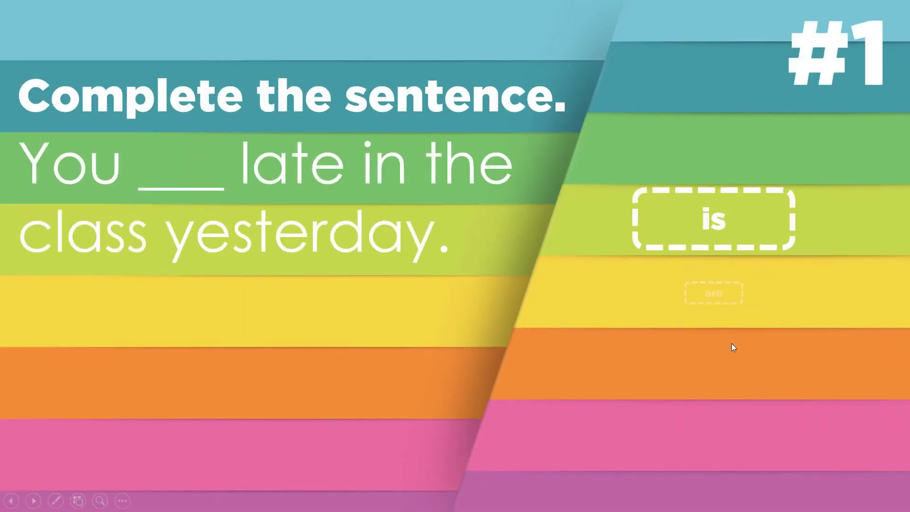
pyautogui.click(725, 360)
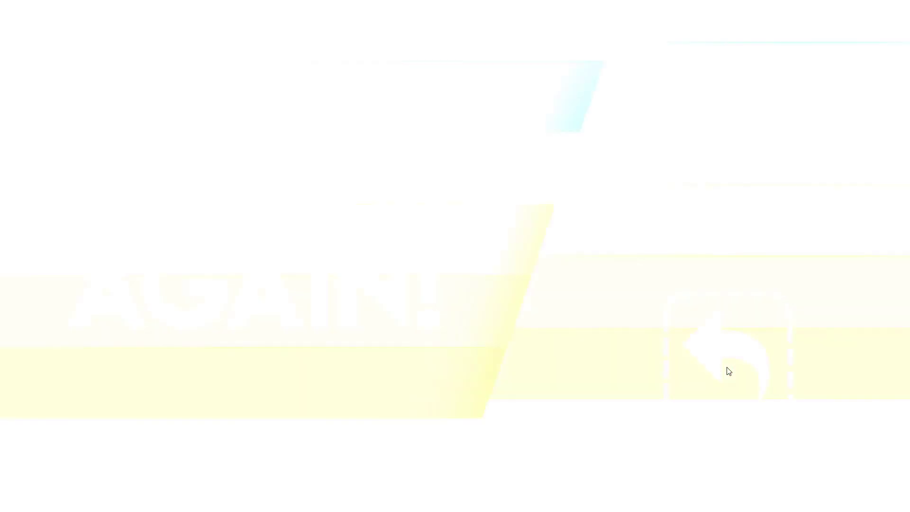
pyautogui.click(712, 342)
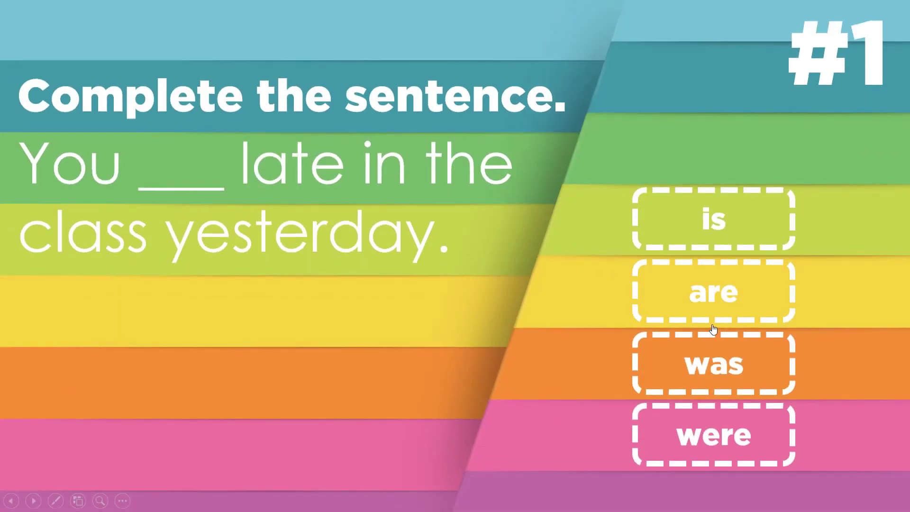
pyautogui.click(717, 288)
pyautogui.click(704, 348)
pyautogui.click(727, 432)
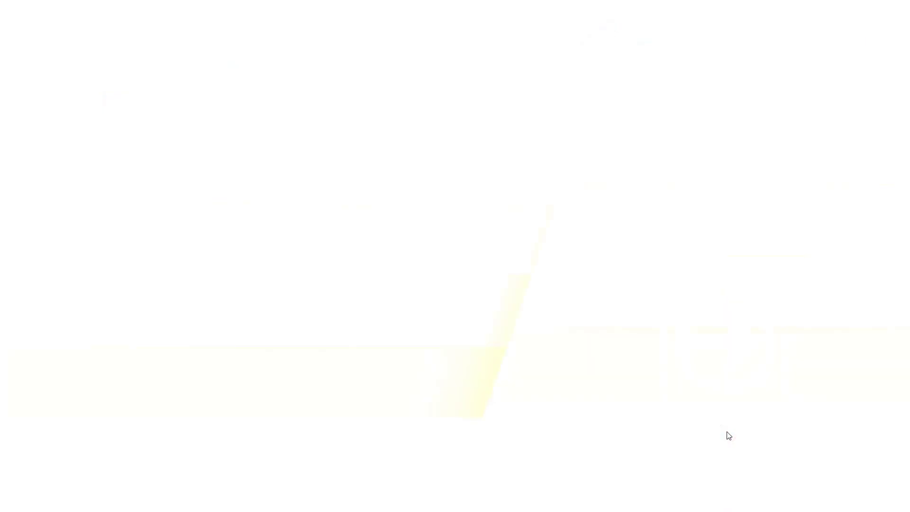
pyautogui.click(723, 356)
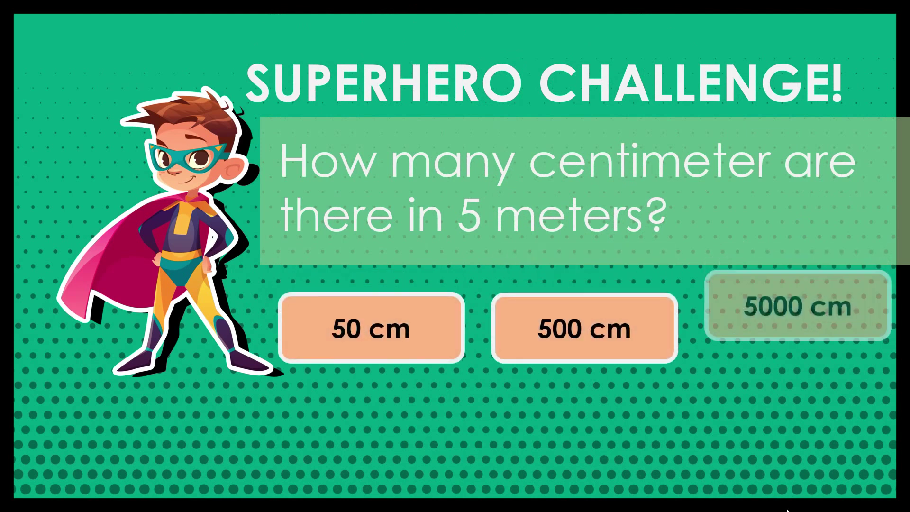
# In the slide show, check that 5000 cm and 50 cm lead to TRY AGAIN!, then pick 500 cm for AWESOME! and continue with NEXT
pyautogui.click(788, 346)
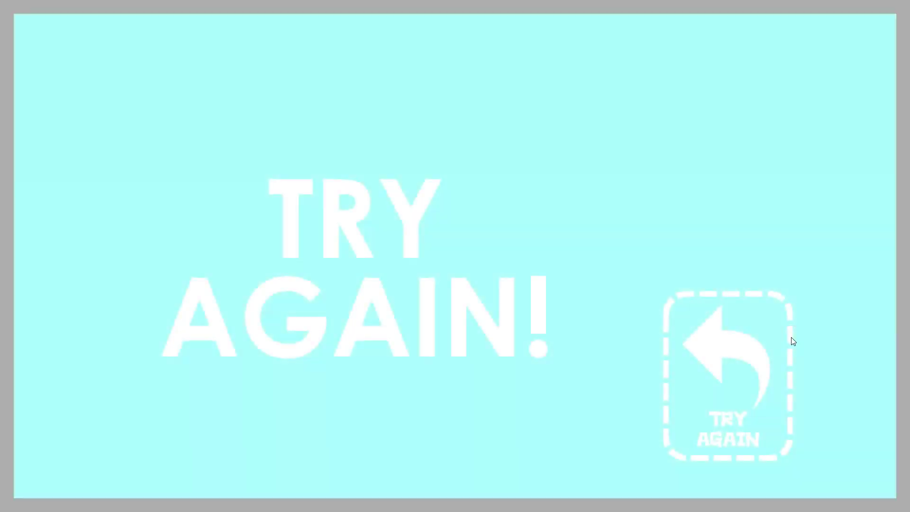
pyautogui.click(723, 350)
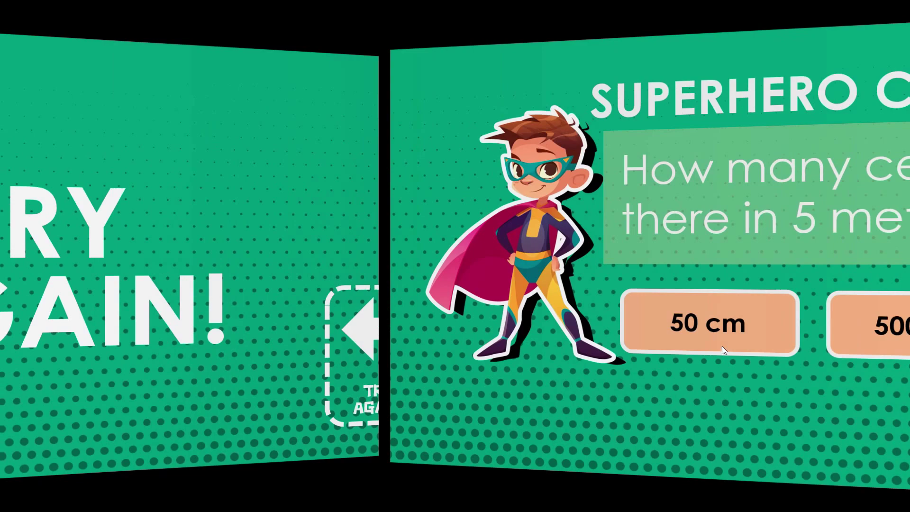
pyautogui.click(354, 334)
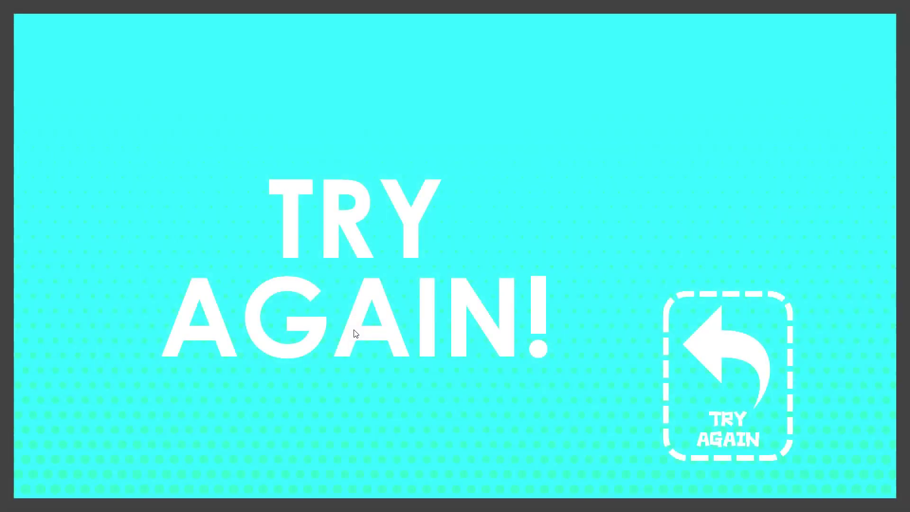
pyautogui.click(715, 342)
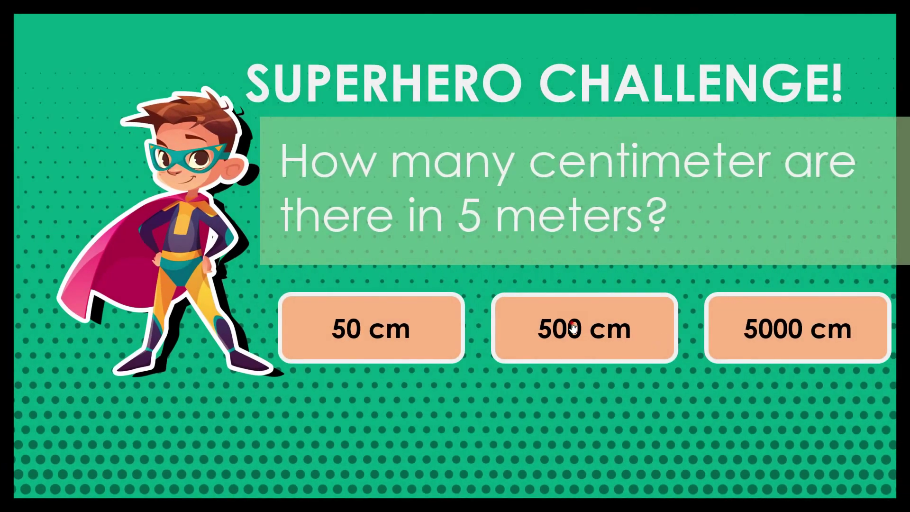
pyautogui.click(572, 322)
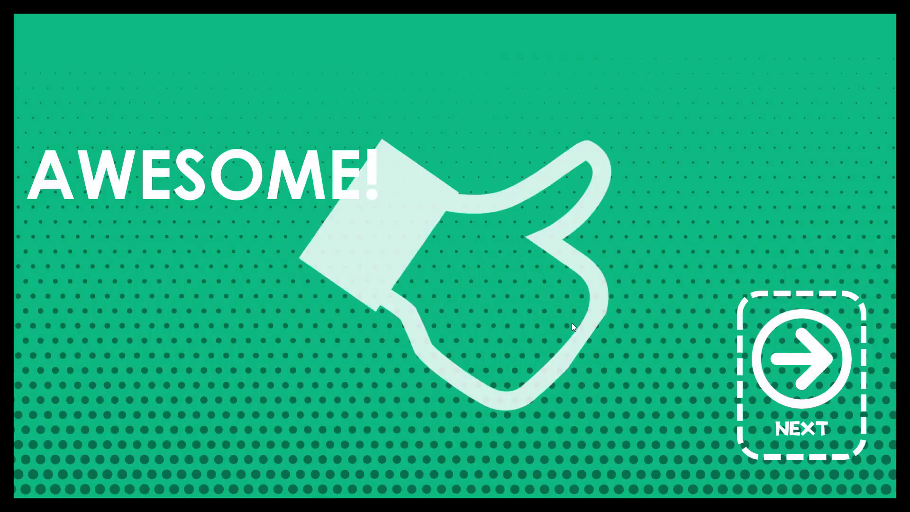
pyautogui.click(822, 360)
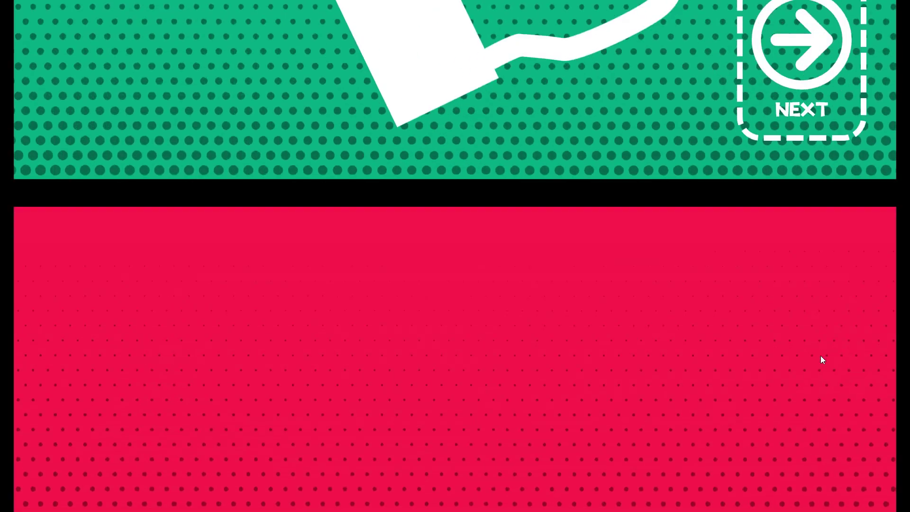